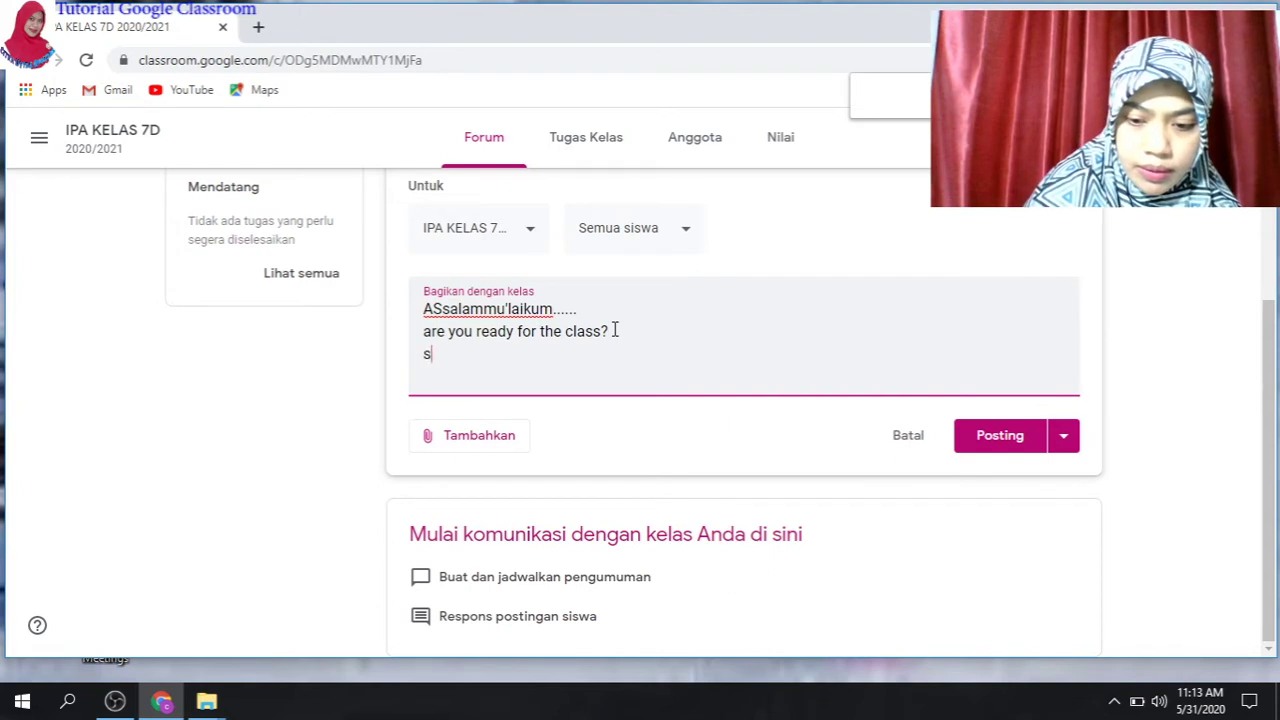
- Add the line 'siapa aj yang sudah gabung?' and post the announcement to IPA KELAS 7D
type("yang sudah")
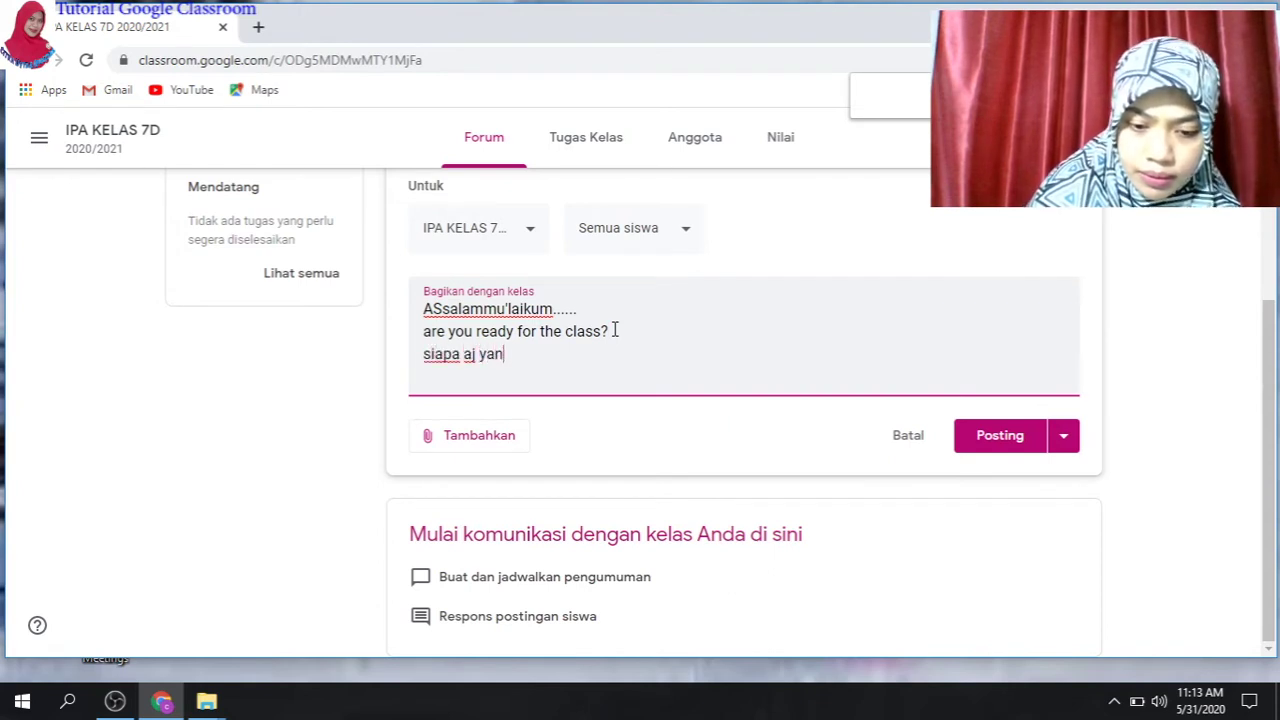
type(" ga")
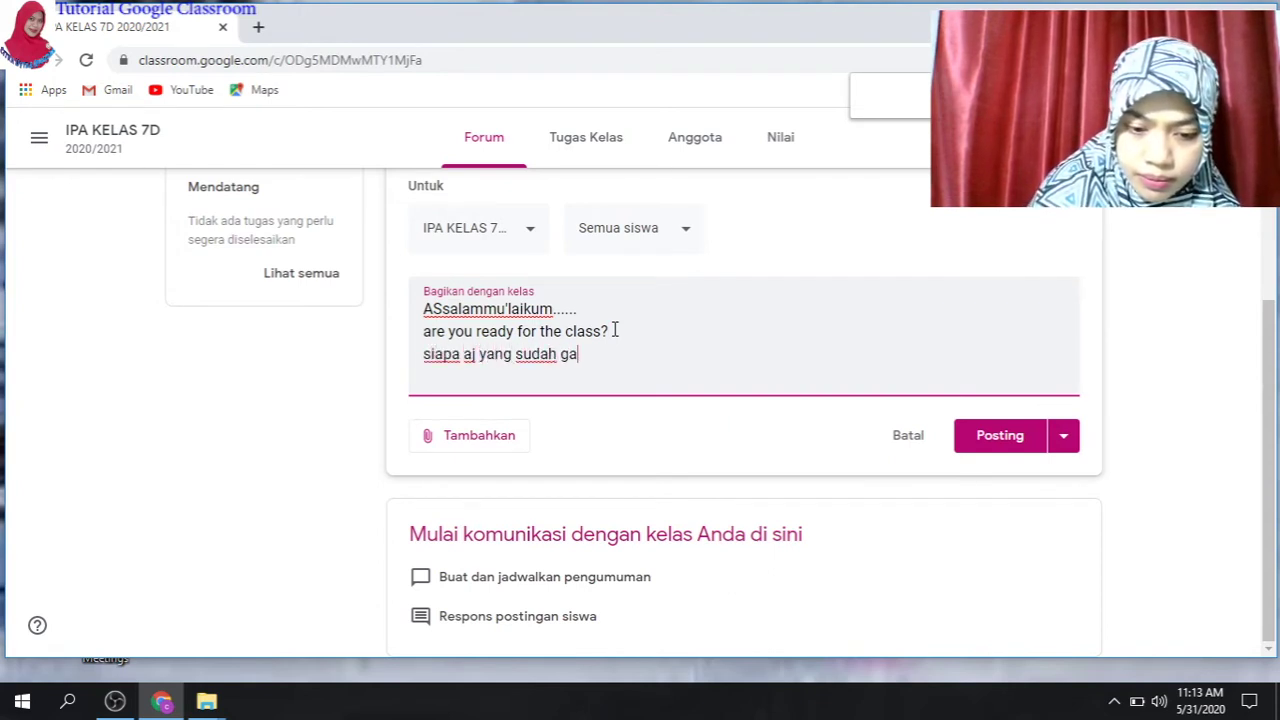
type("bung?")
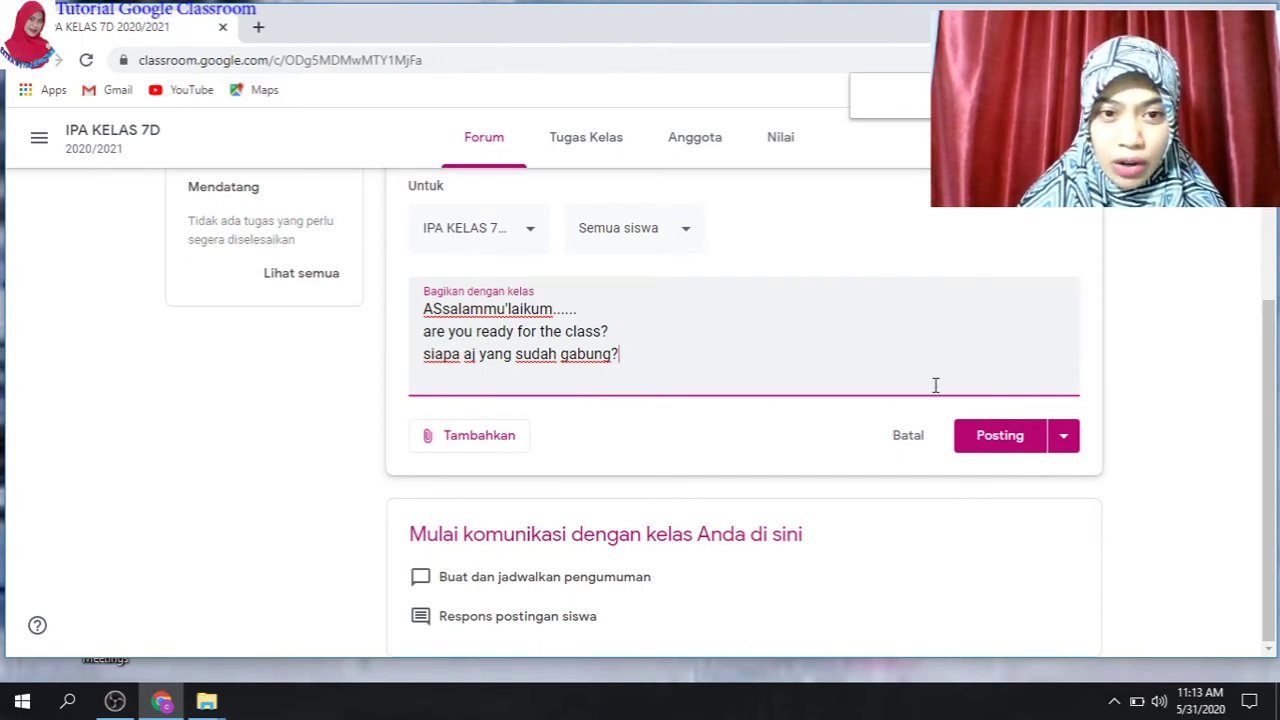
left_click(991, 440)
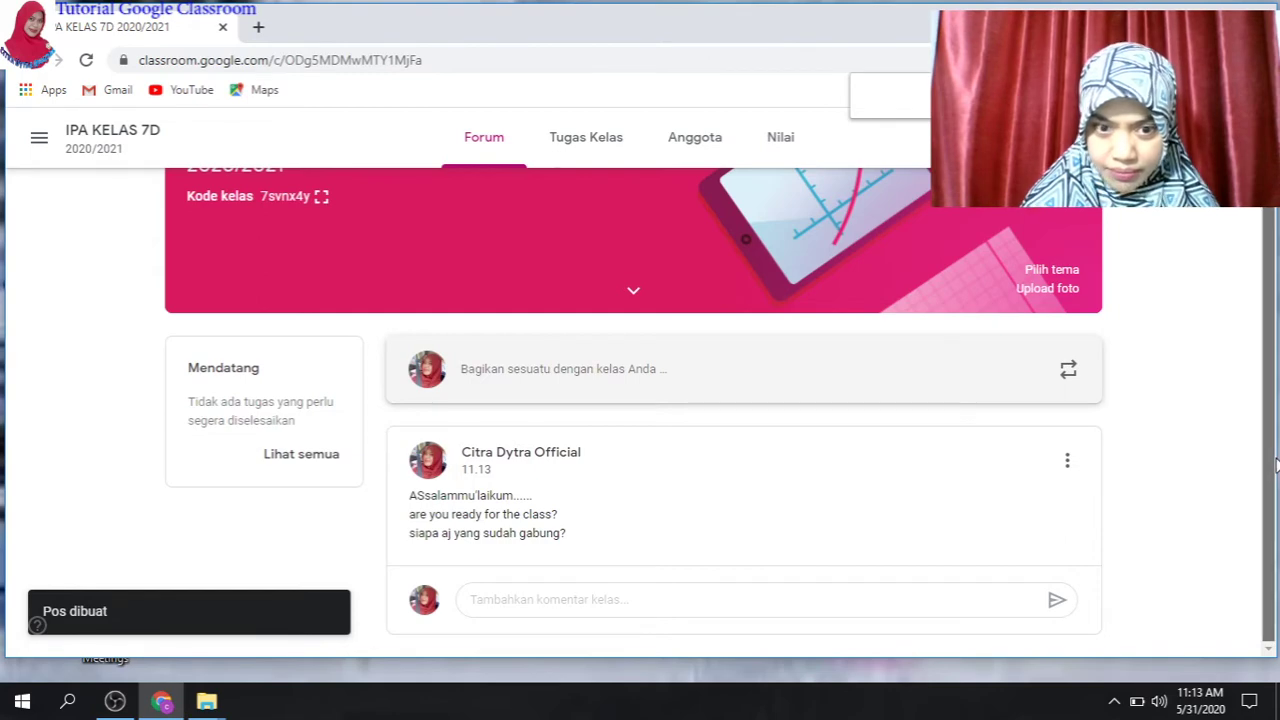
left_click(530, 603)
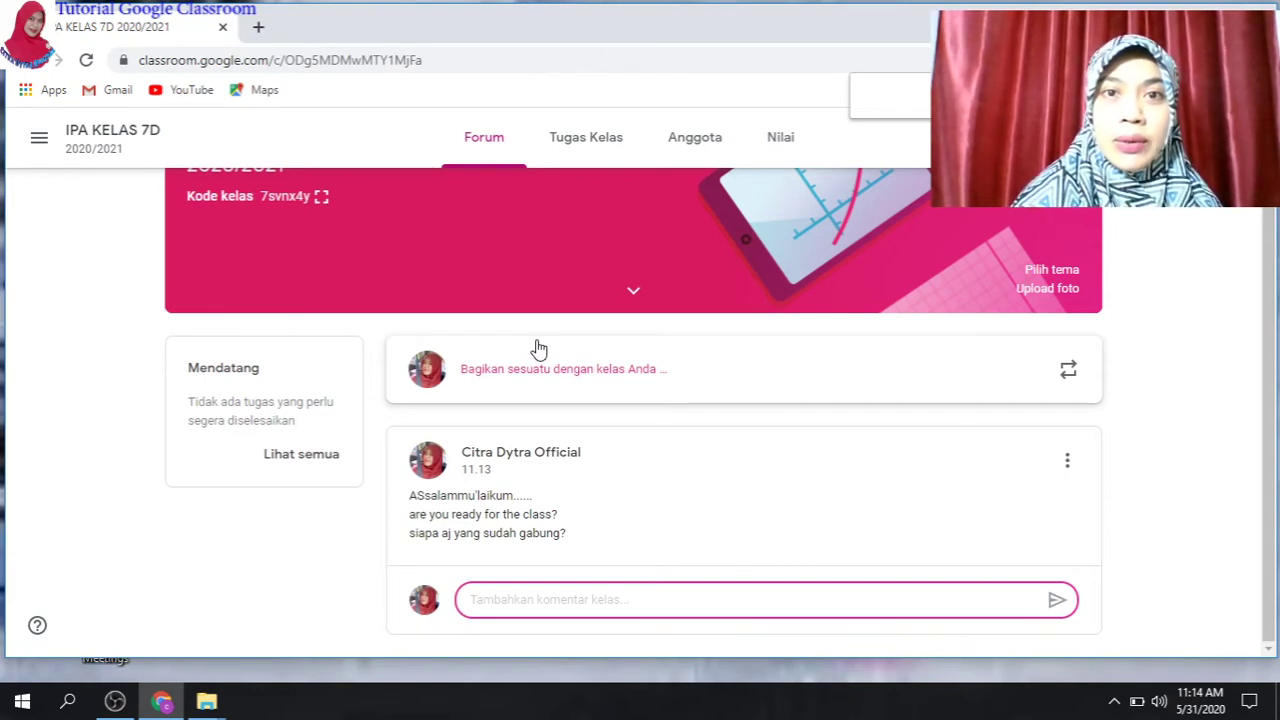
- Switch to the Tugas Kelas classwork page of IPA KELAS 7D
left_click(604, 147)
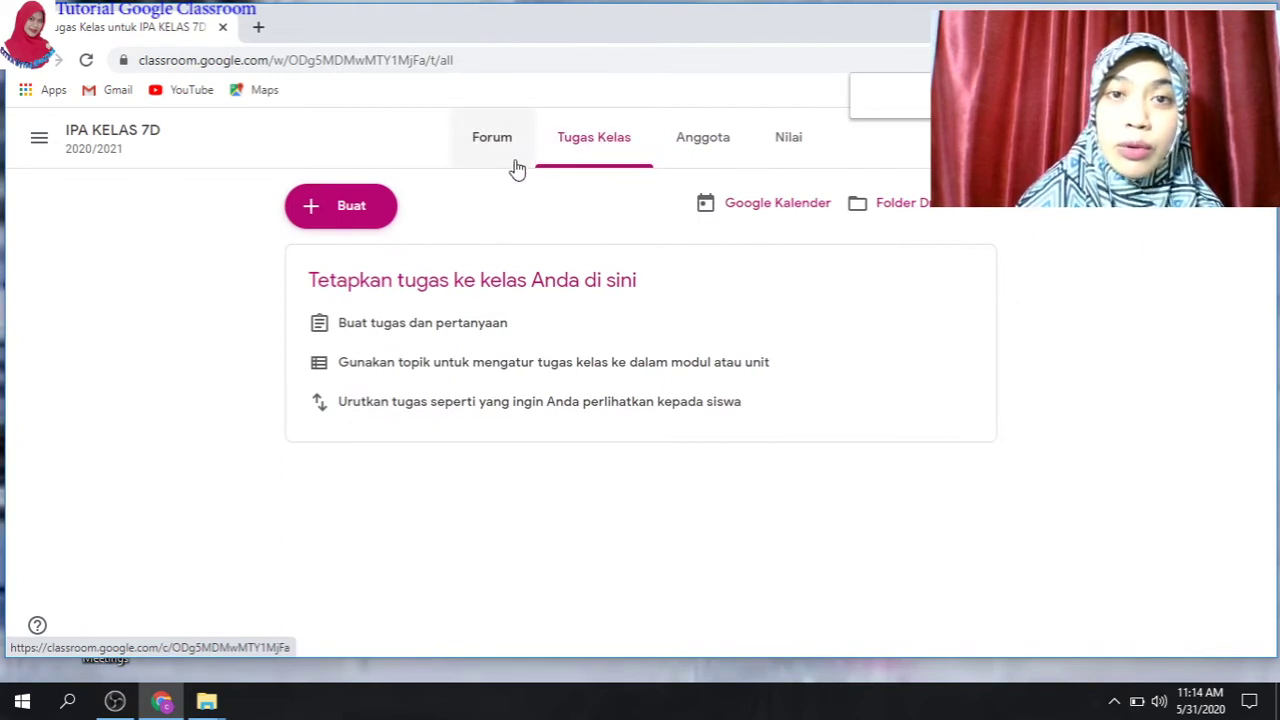
- Create a new Materi post from the Buat menu
left_click(355, 207)
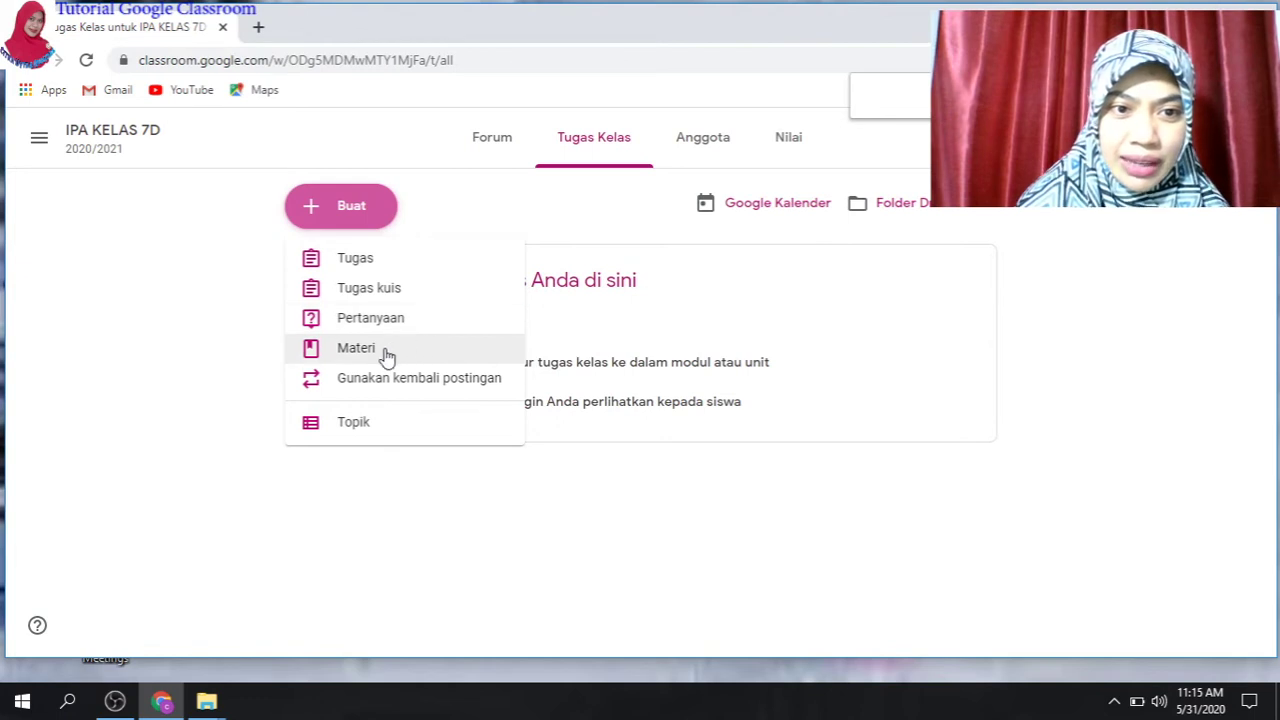
left_click(352, 356)
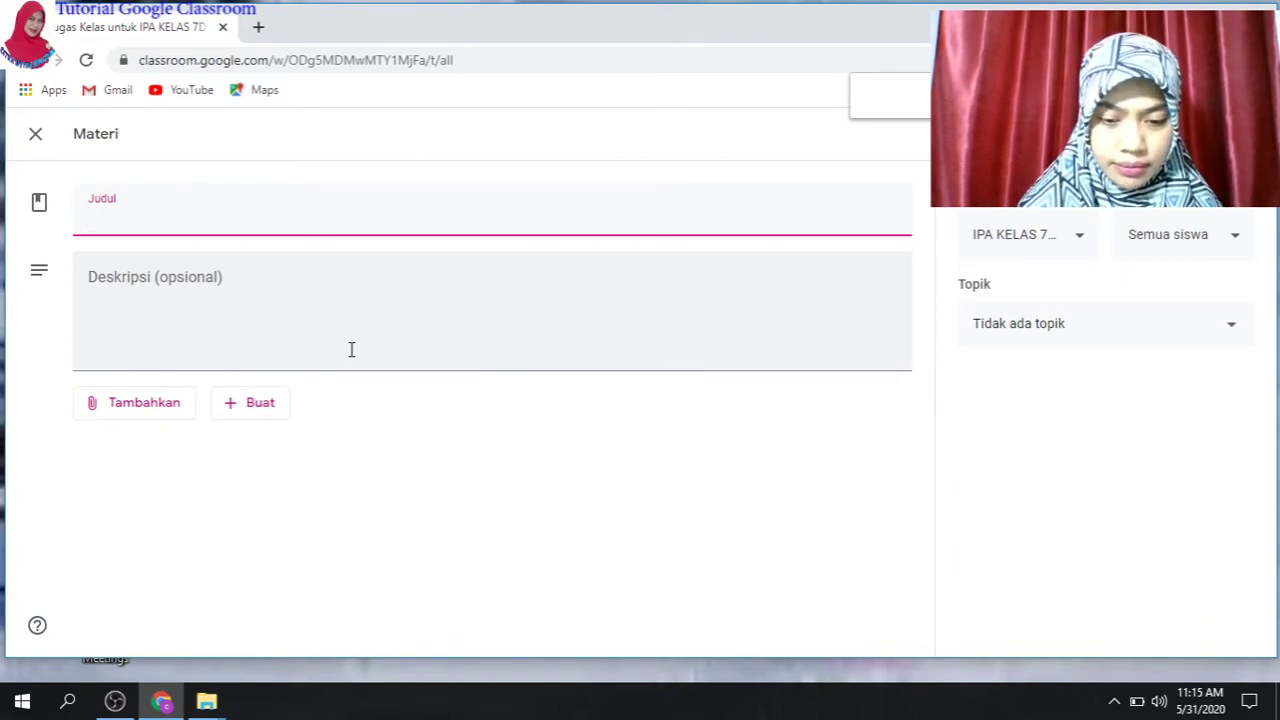
- Enter 'TATA SURYA' as the material's title
type("T")
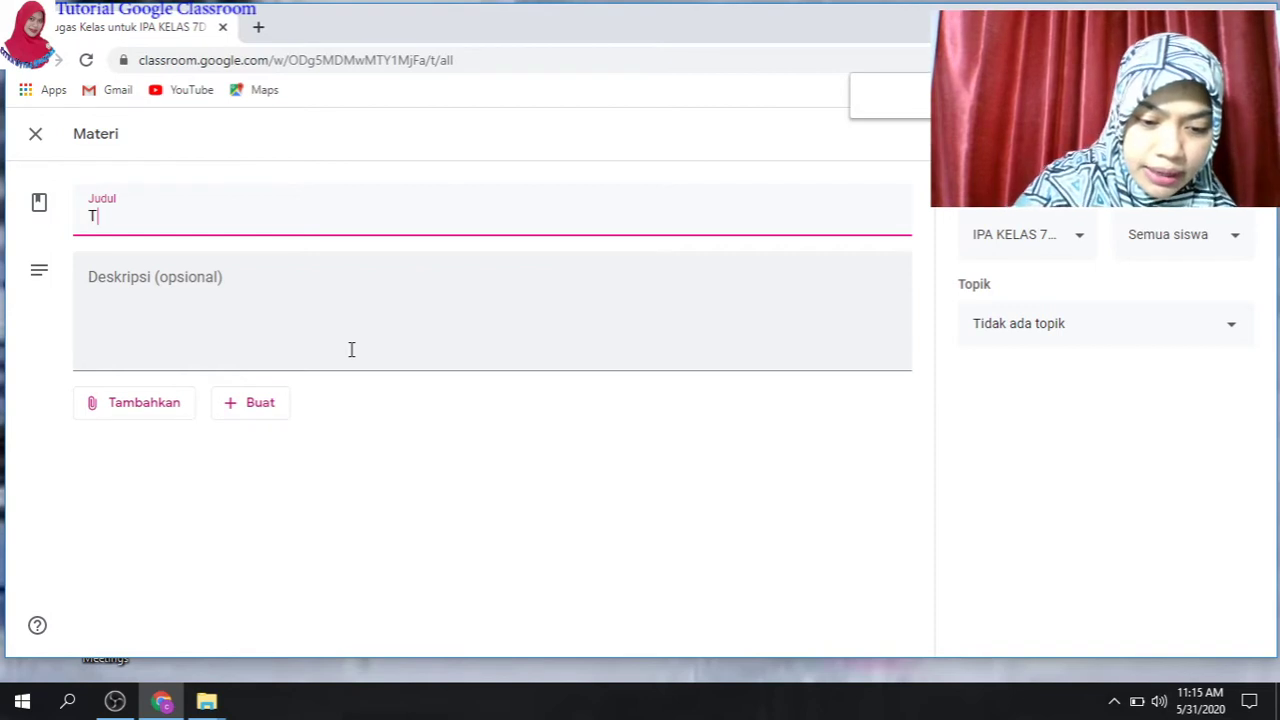
type("ATA S")
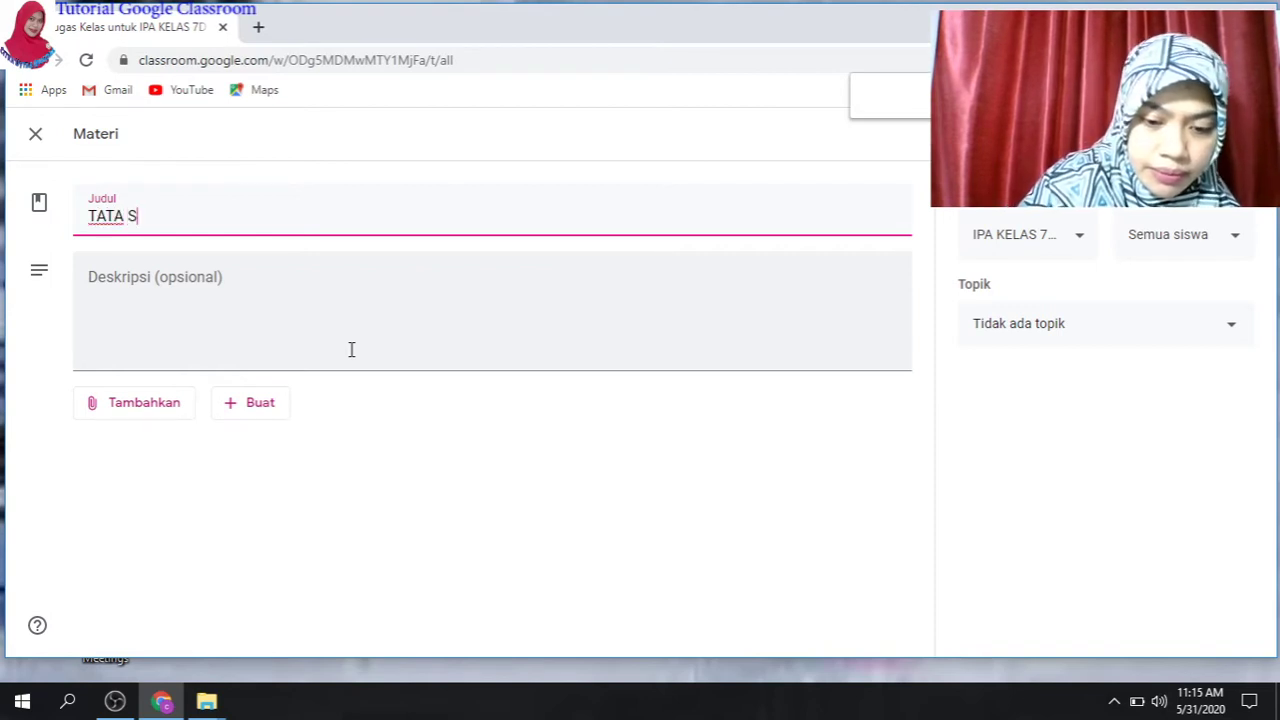
type("URYA")
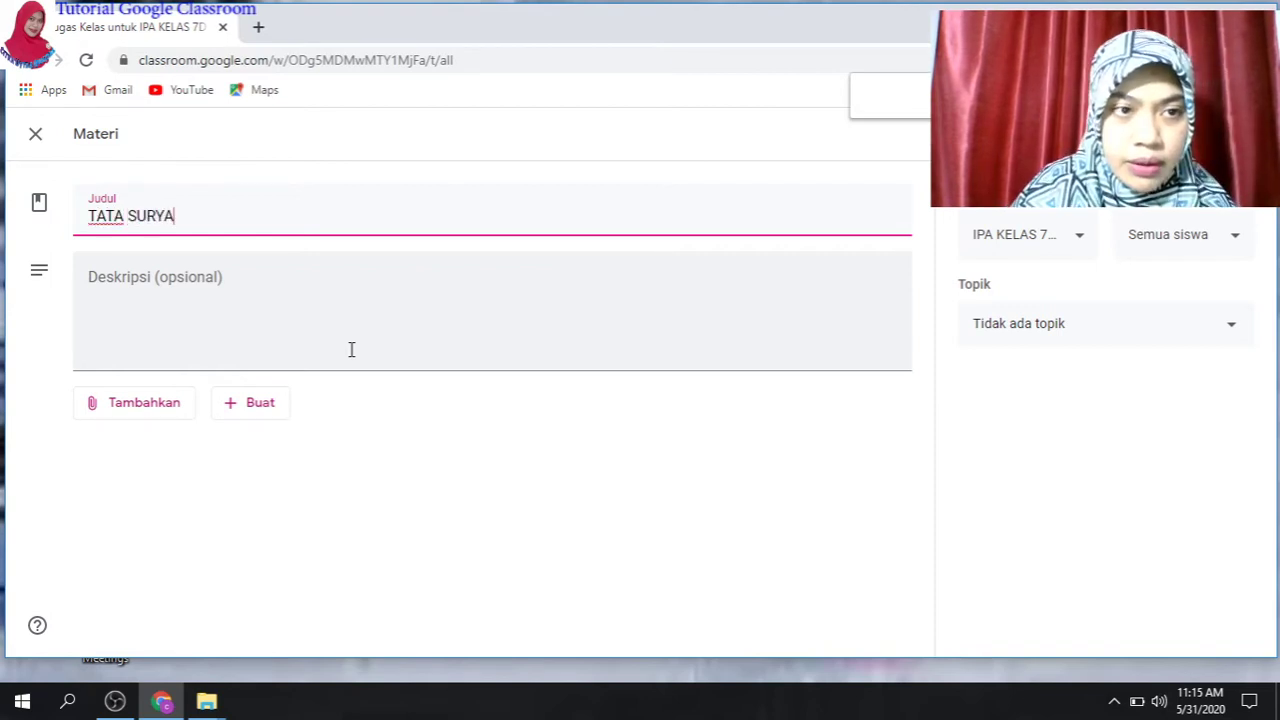
left_click(194, 282)
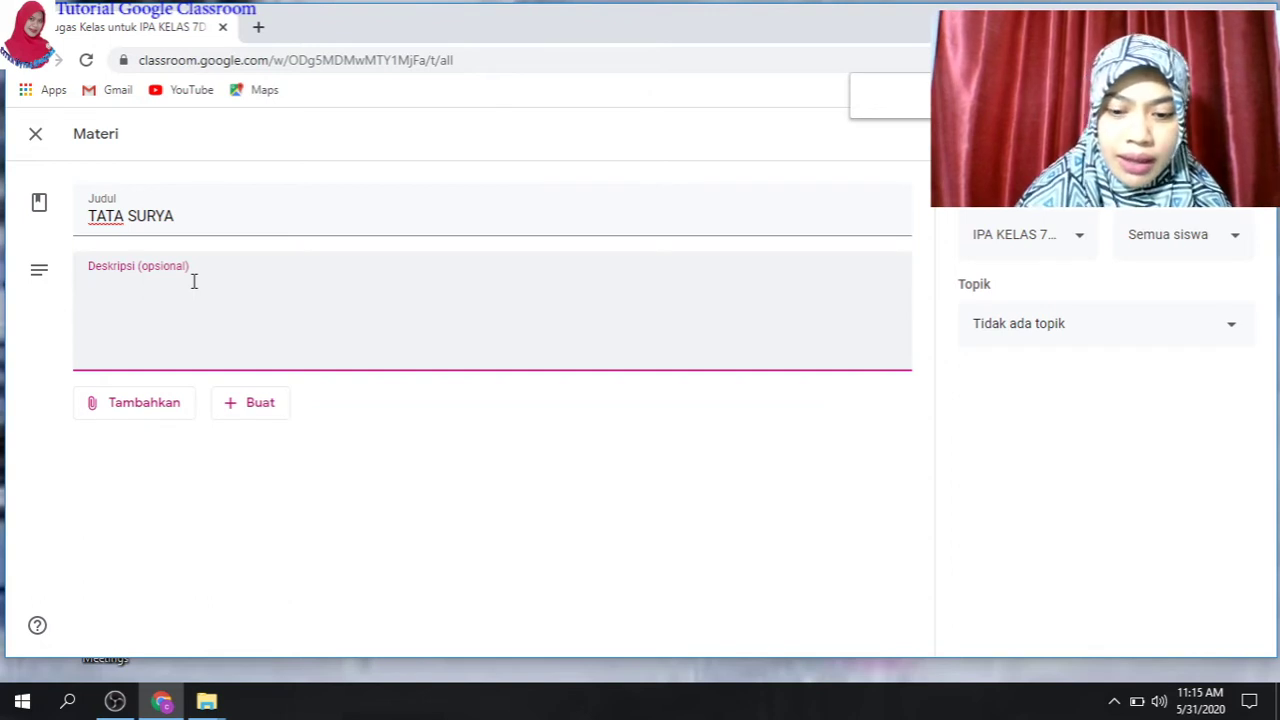
- Write the description '1. Silakan dibaca dengan seksama' and '2. Pahami konsep konsep yang kamu temukan'
type("1")
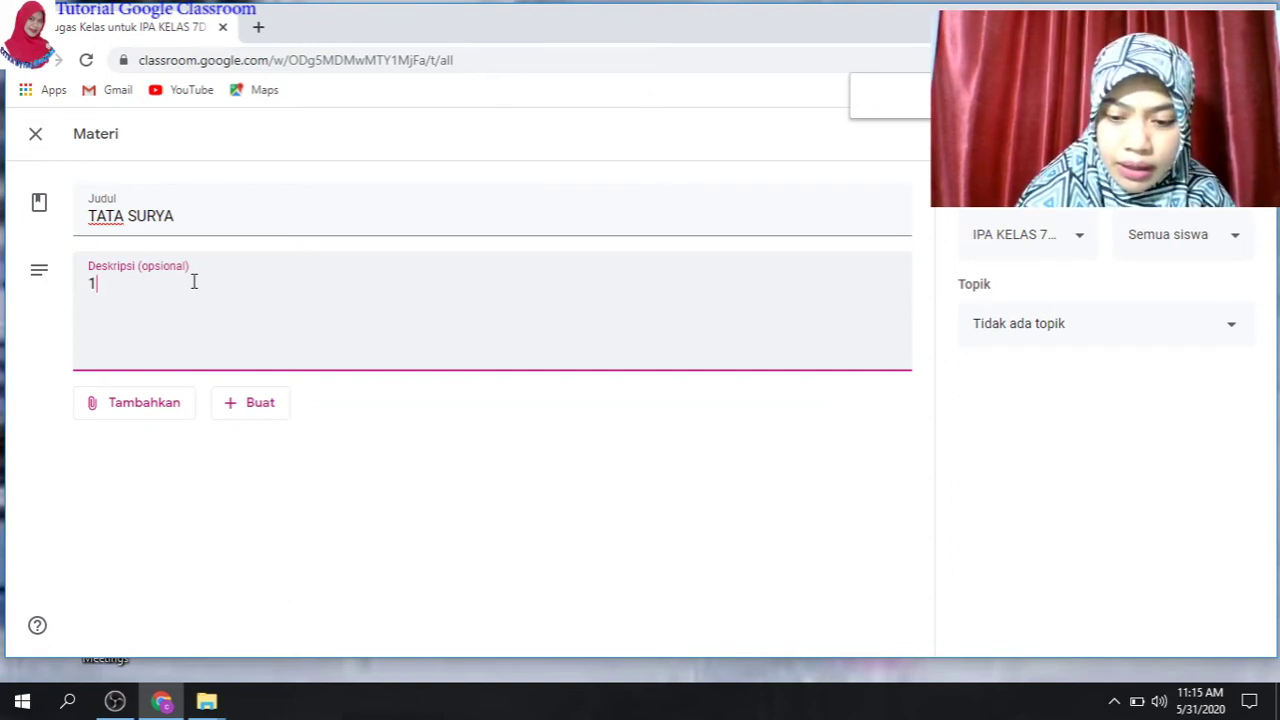
type(". Silakah")
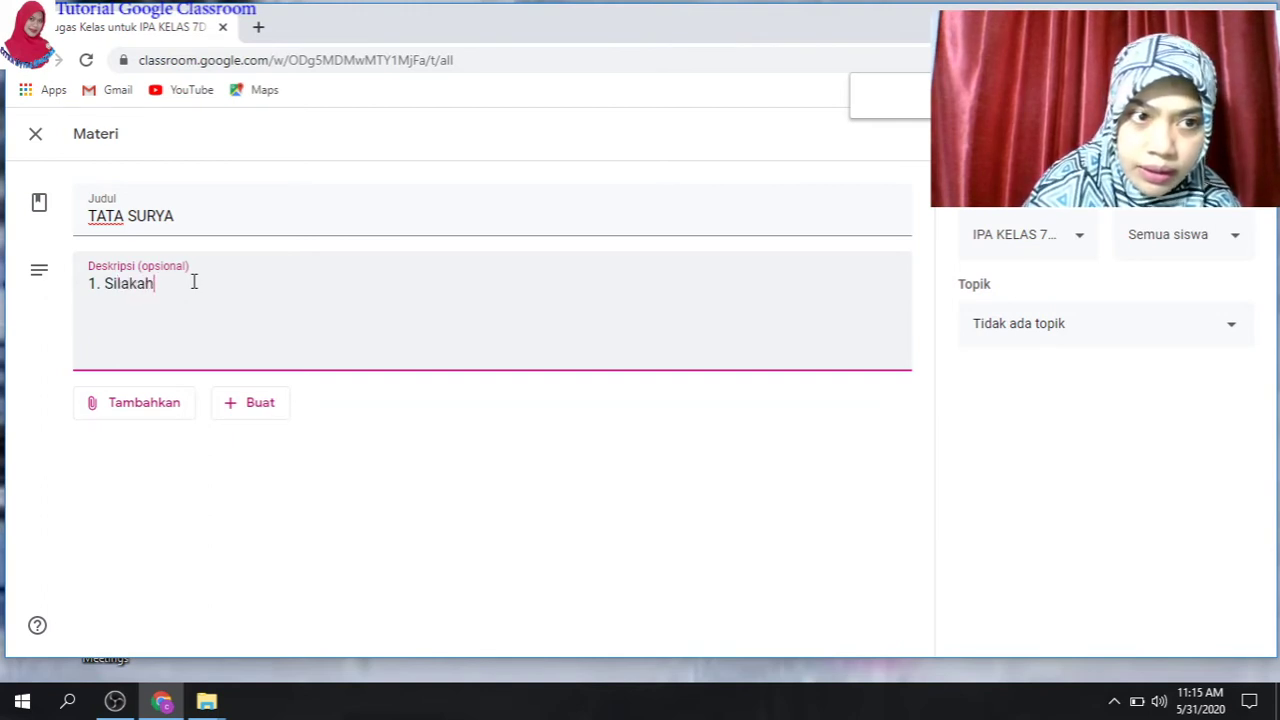
key("BackSpace")
type("n dibc")
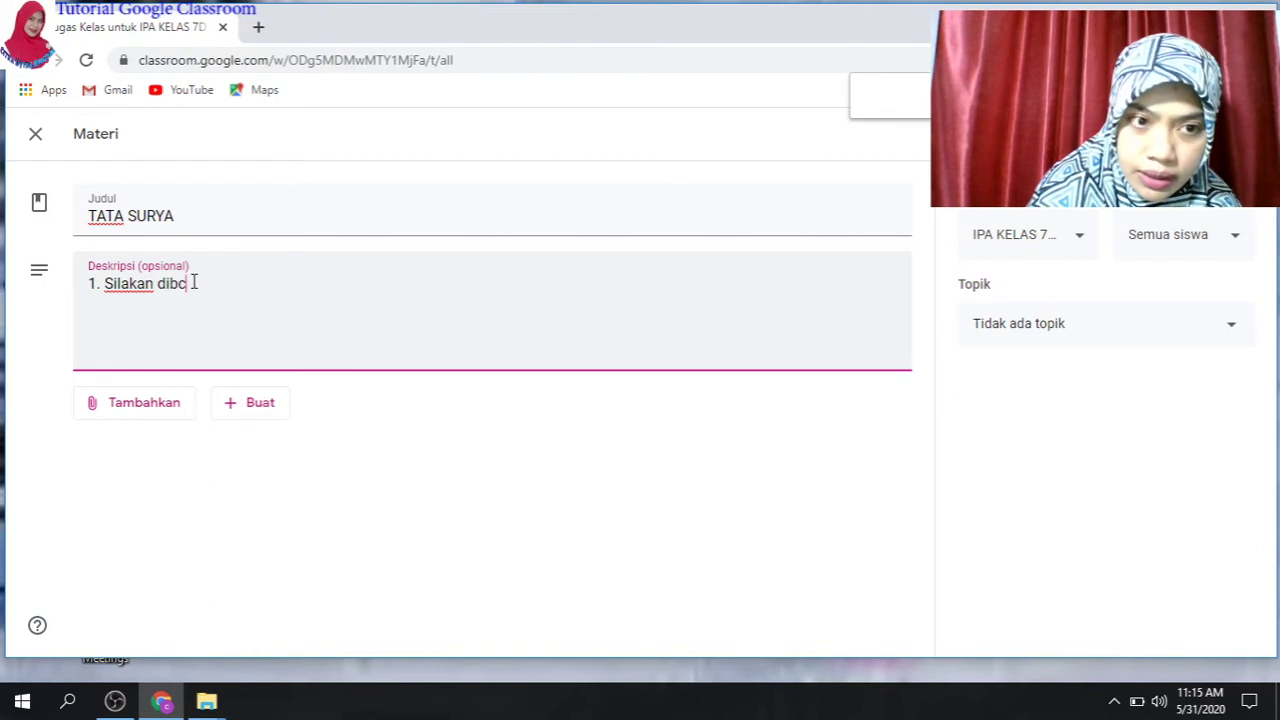
key("BackSpace")
type("aca")
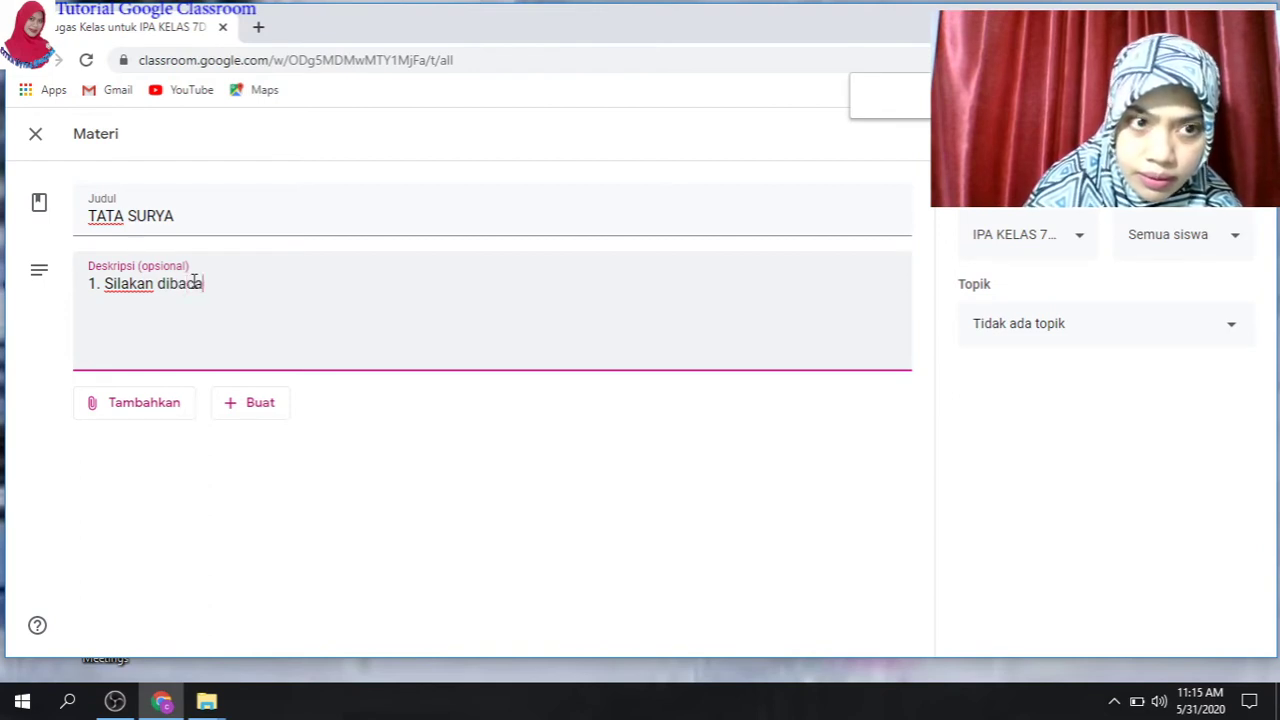
type(" dengan seksama")
key("Return")
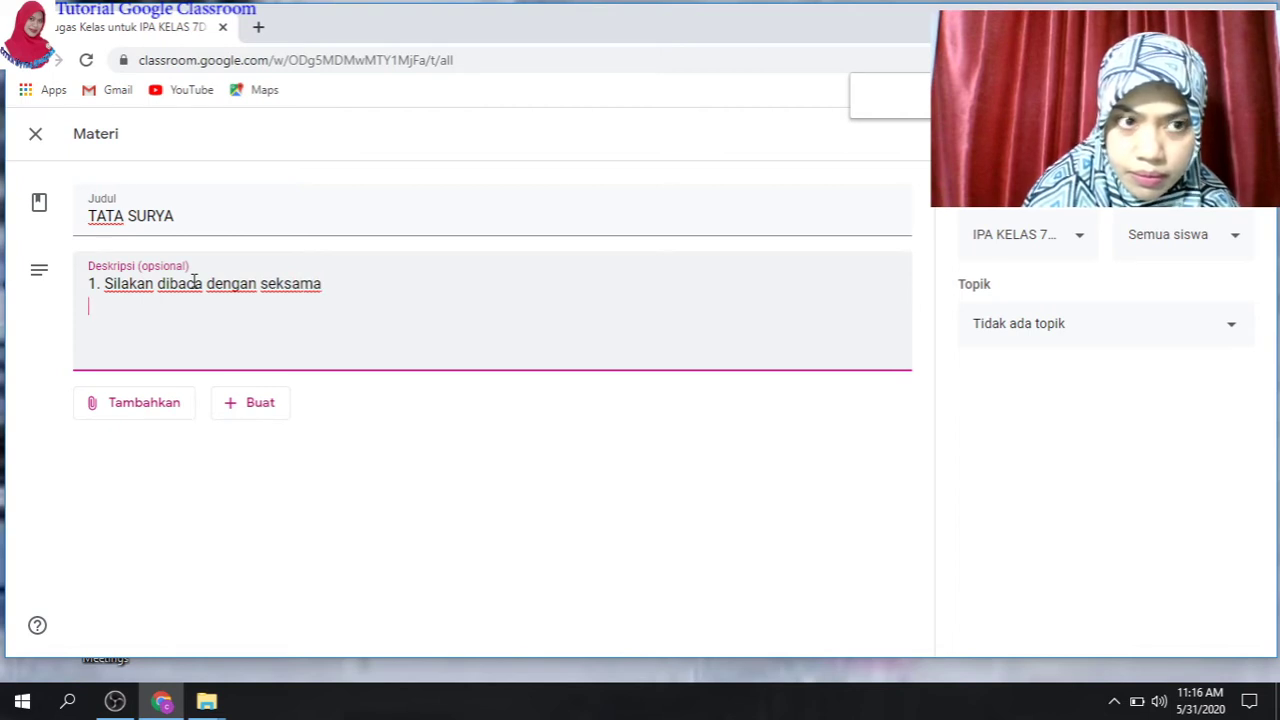
type("2. Pa")
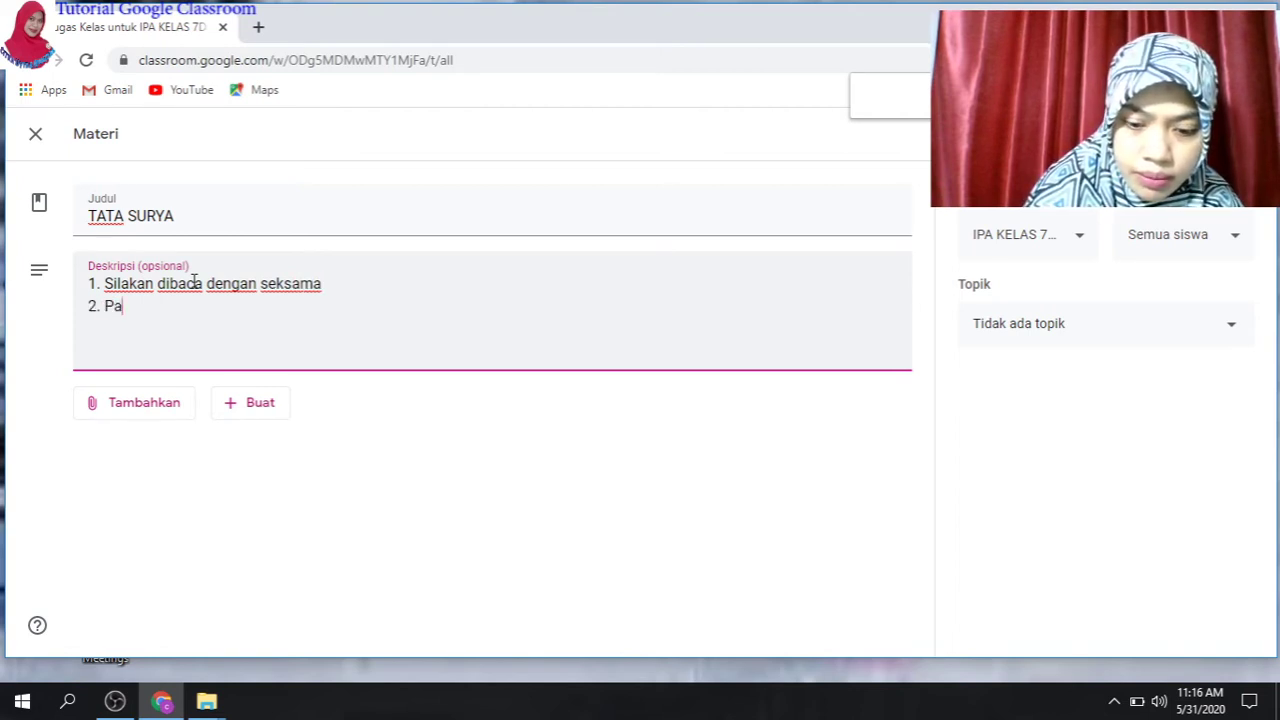
type("hami ")
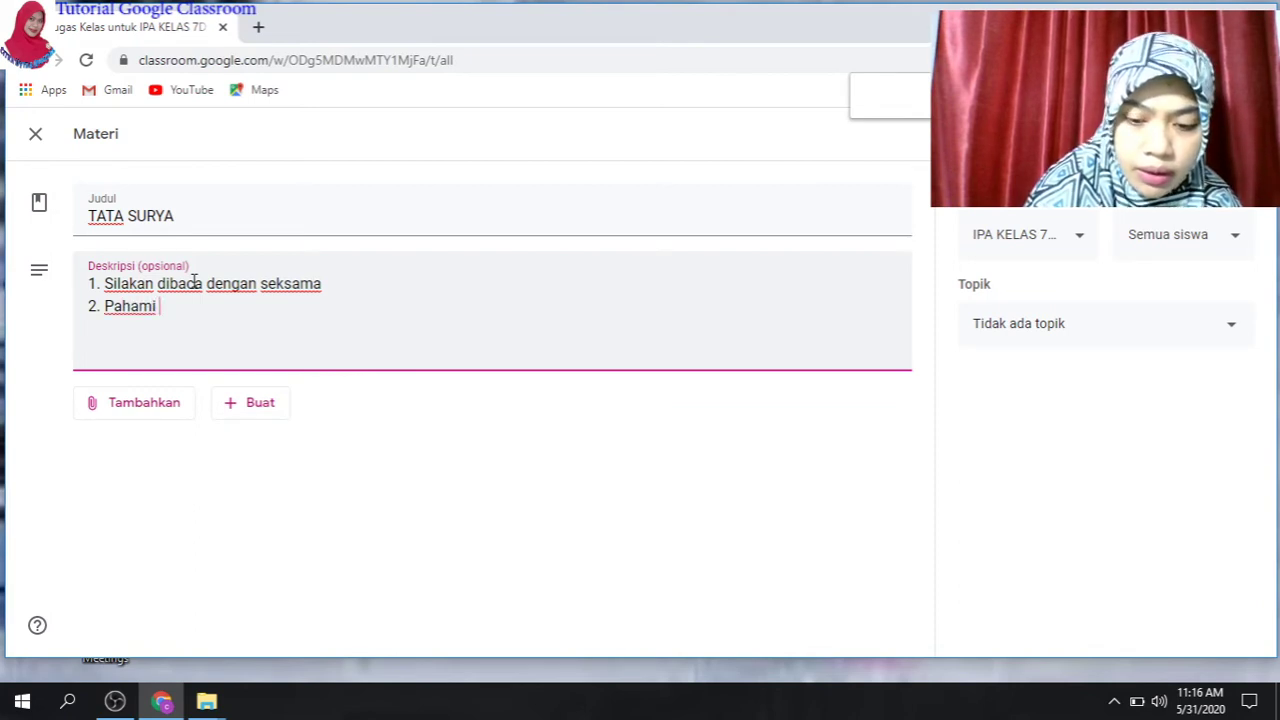
type("konsep")
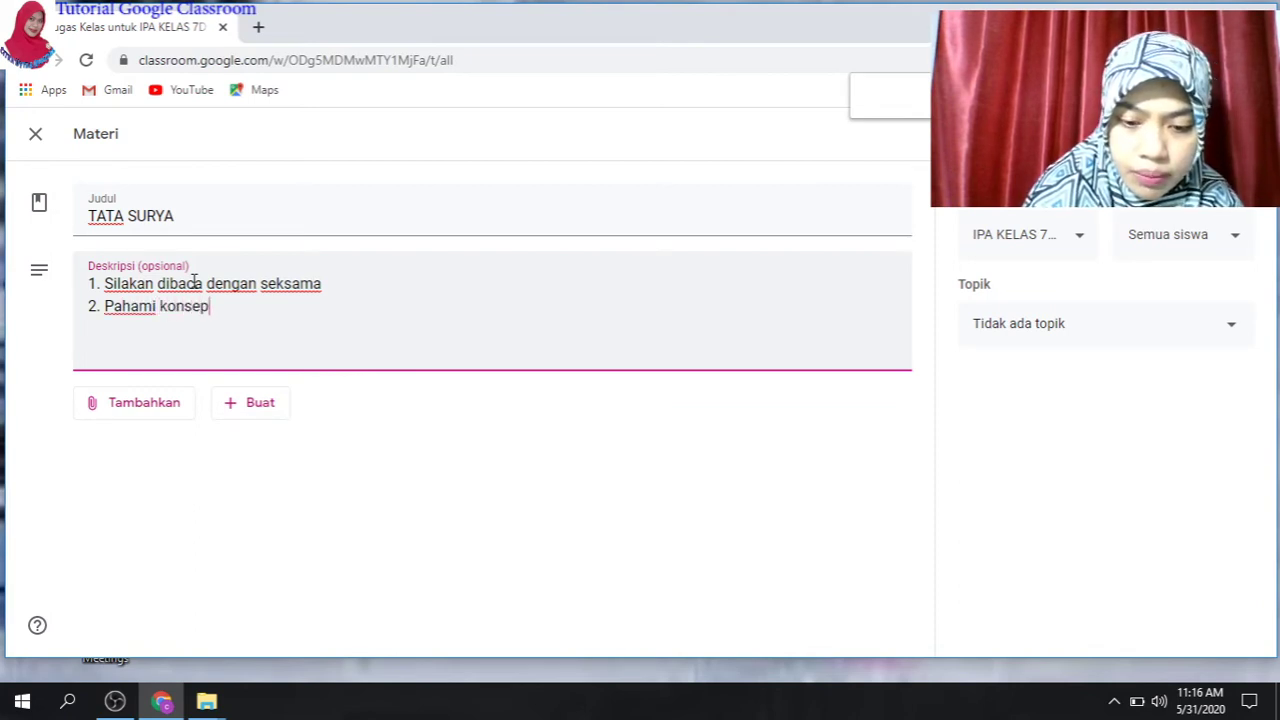
type(" konsep ")
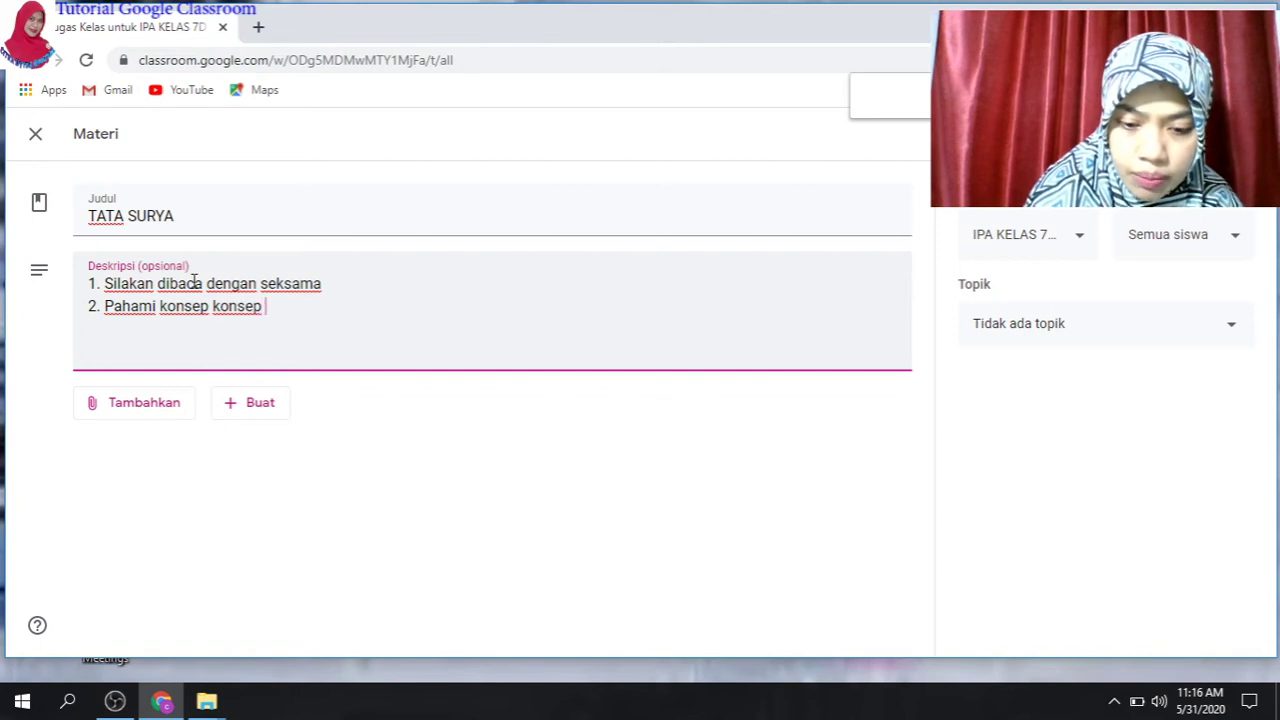
type("yang kamu temukan")
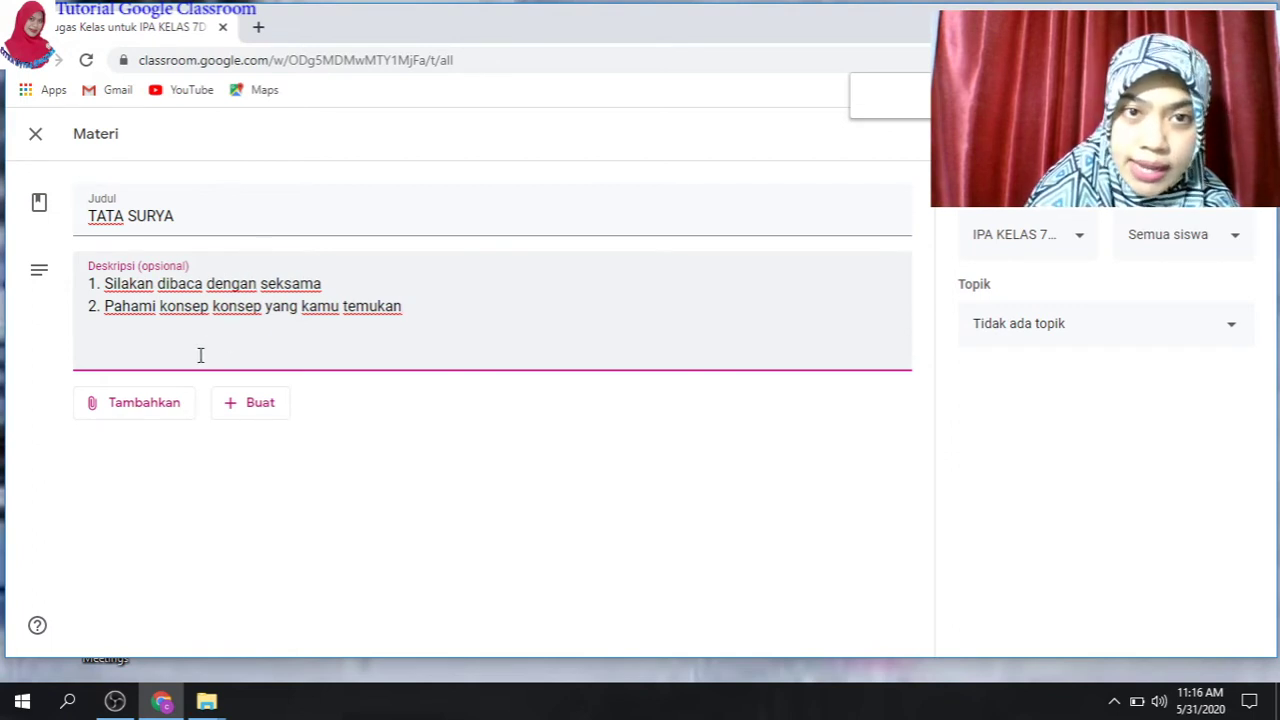
- Attach the Susunan Planet file from this computer to TATA SURYA and upload it
left_click(115, 406)
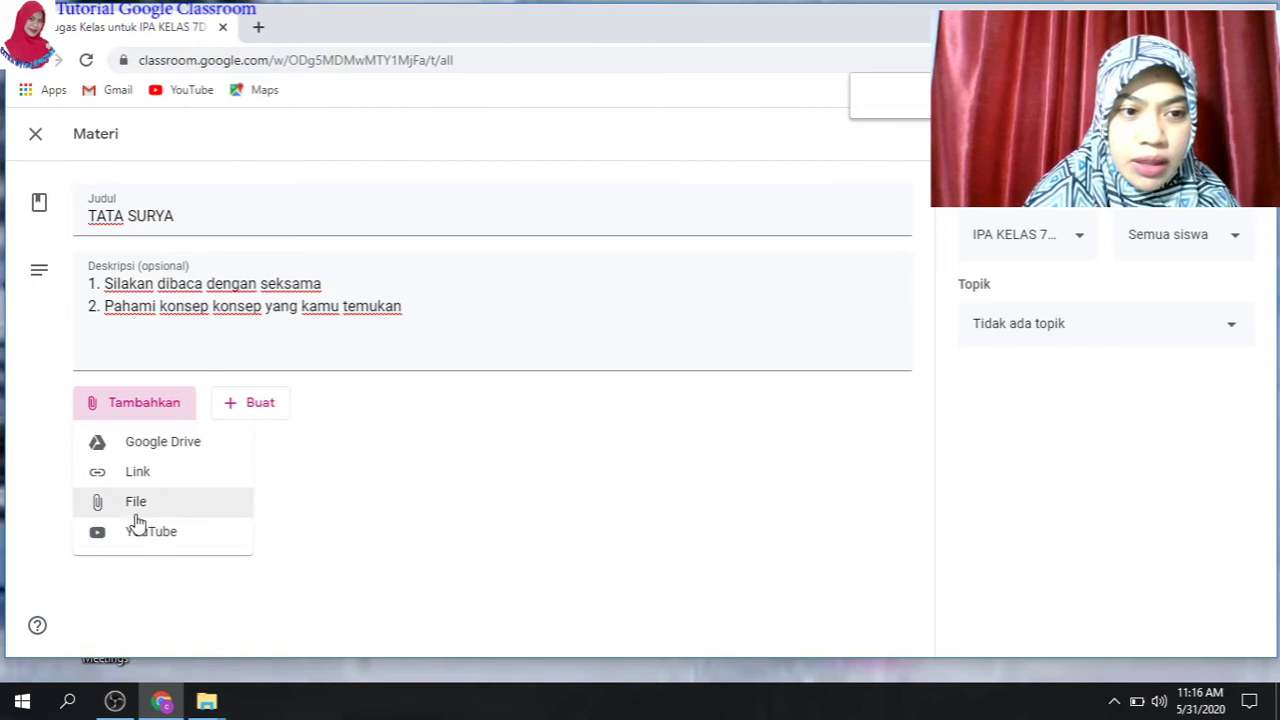
left_click(140, 503)
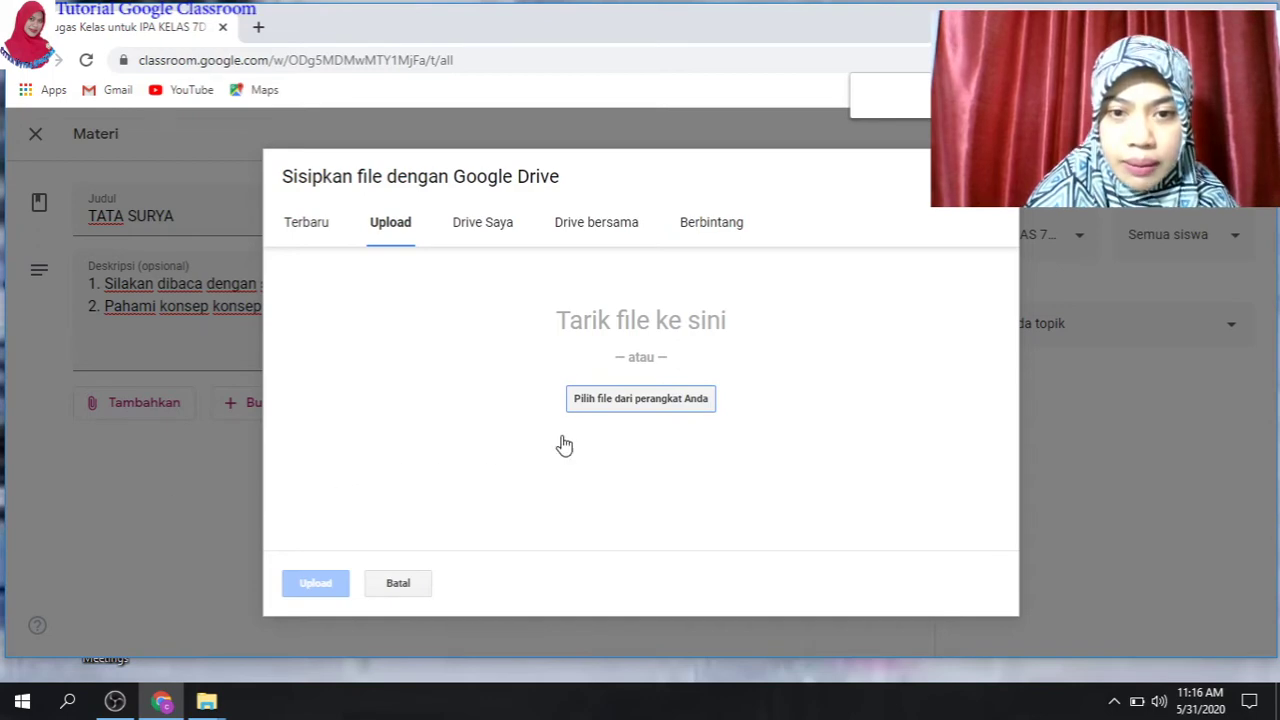
left_click(658, 400)
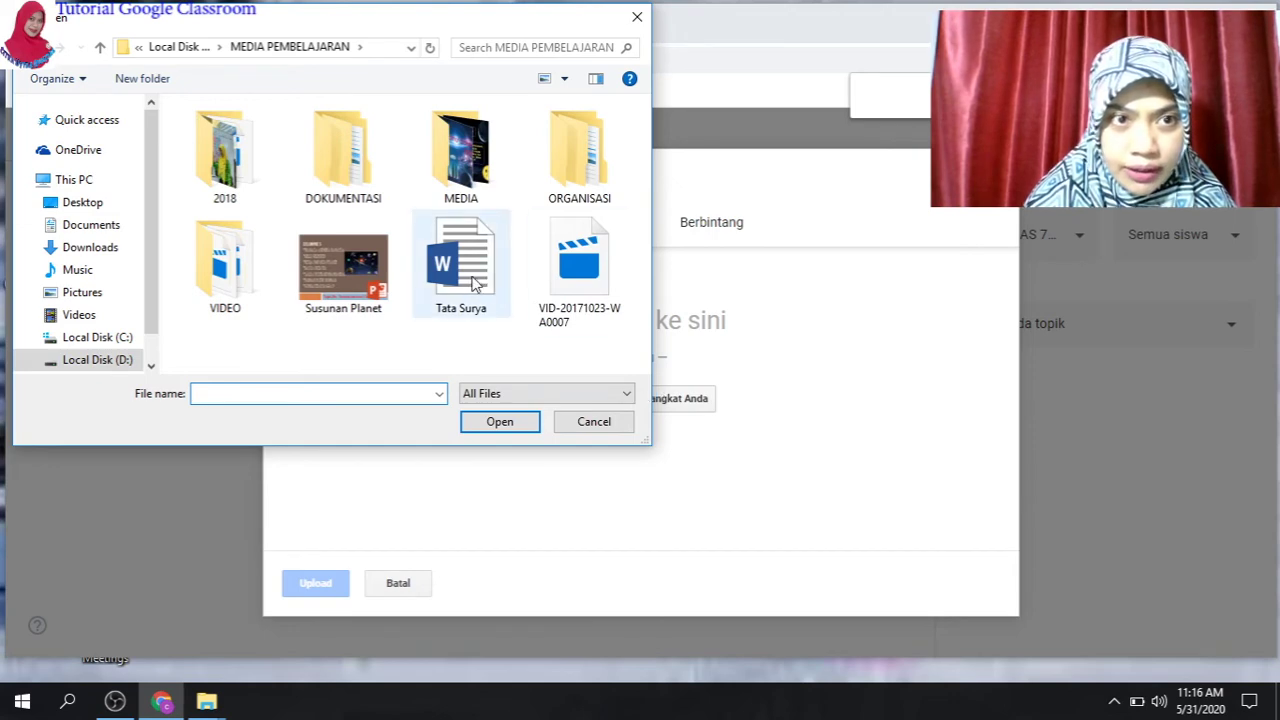
left_click(358, 290)
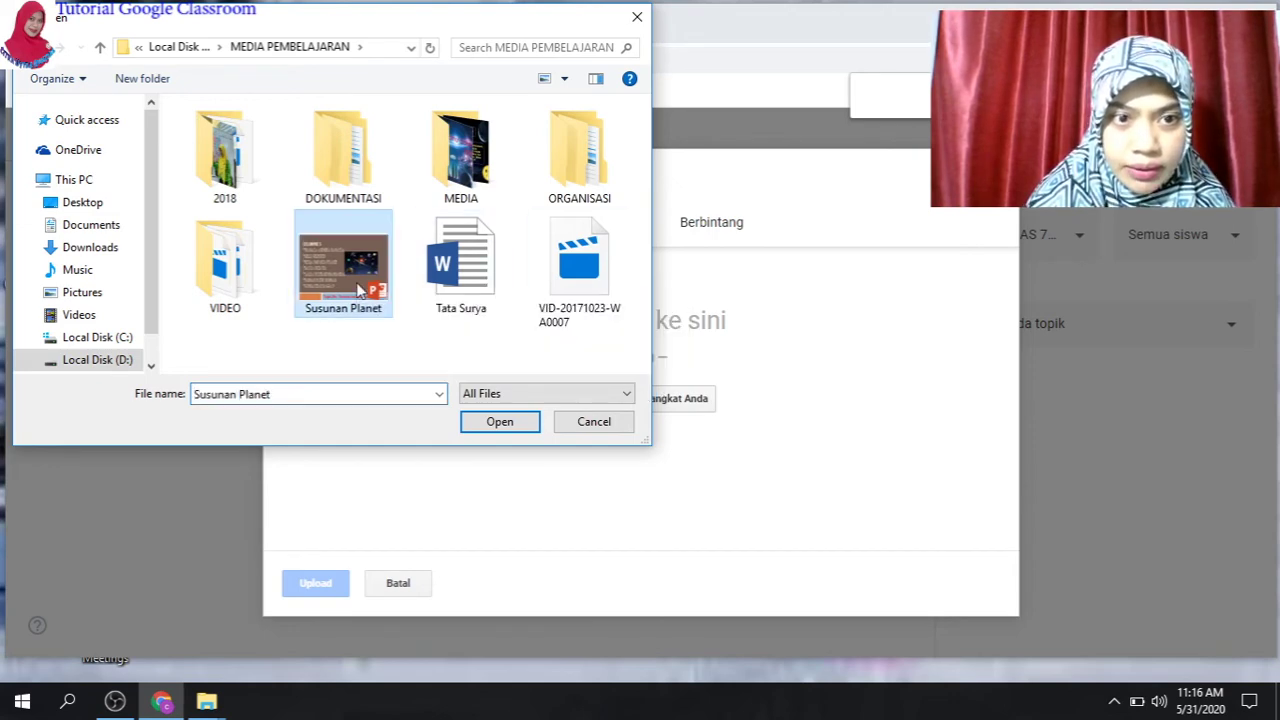
left_click(500, 422)
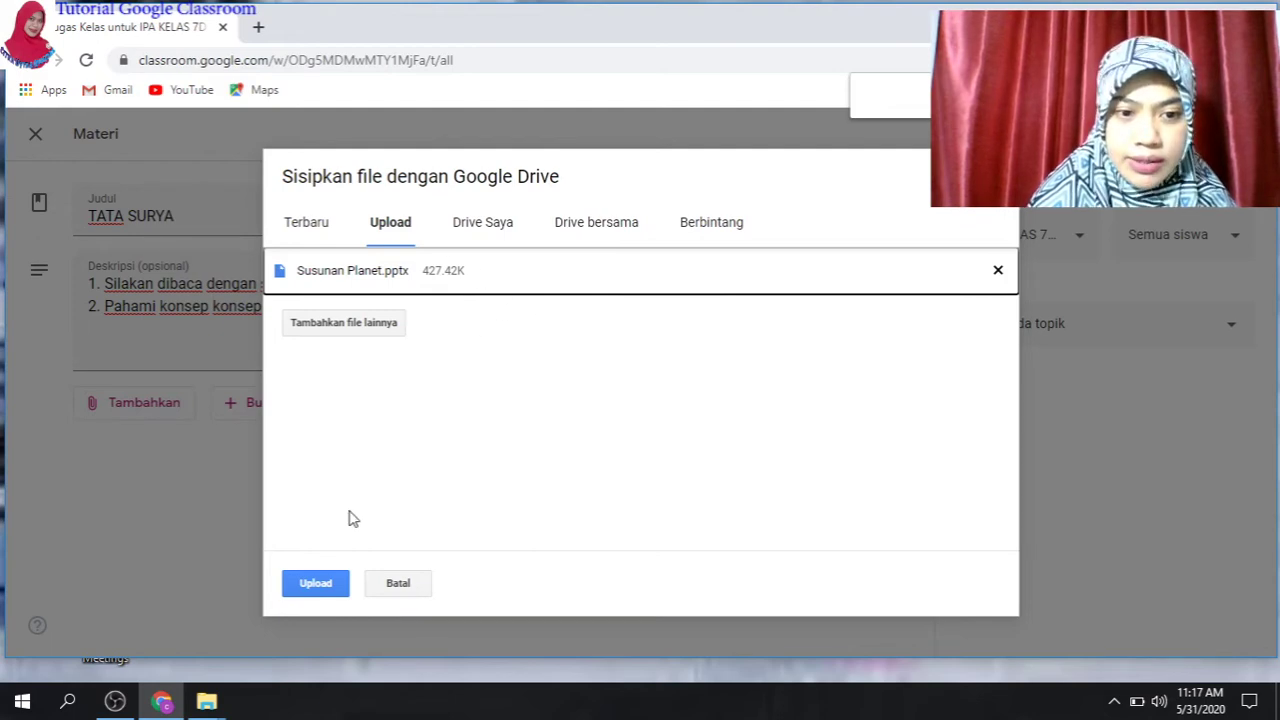
left_click(318, 586)
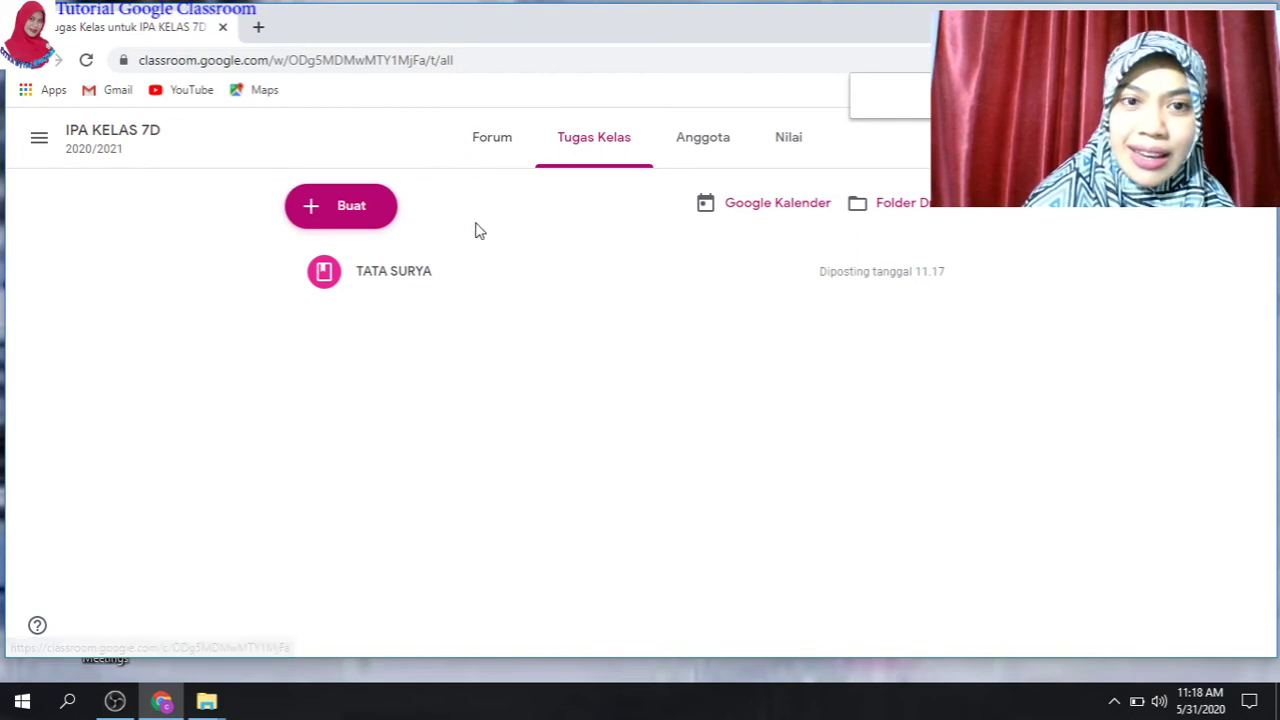
- Comment 'anak- anak silakan dibaca ya.... nanti kita akan mengerjakan kuis di edpuzzle' on TATA SURYA
left_click(494, 147)
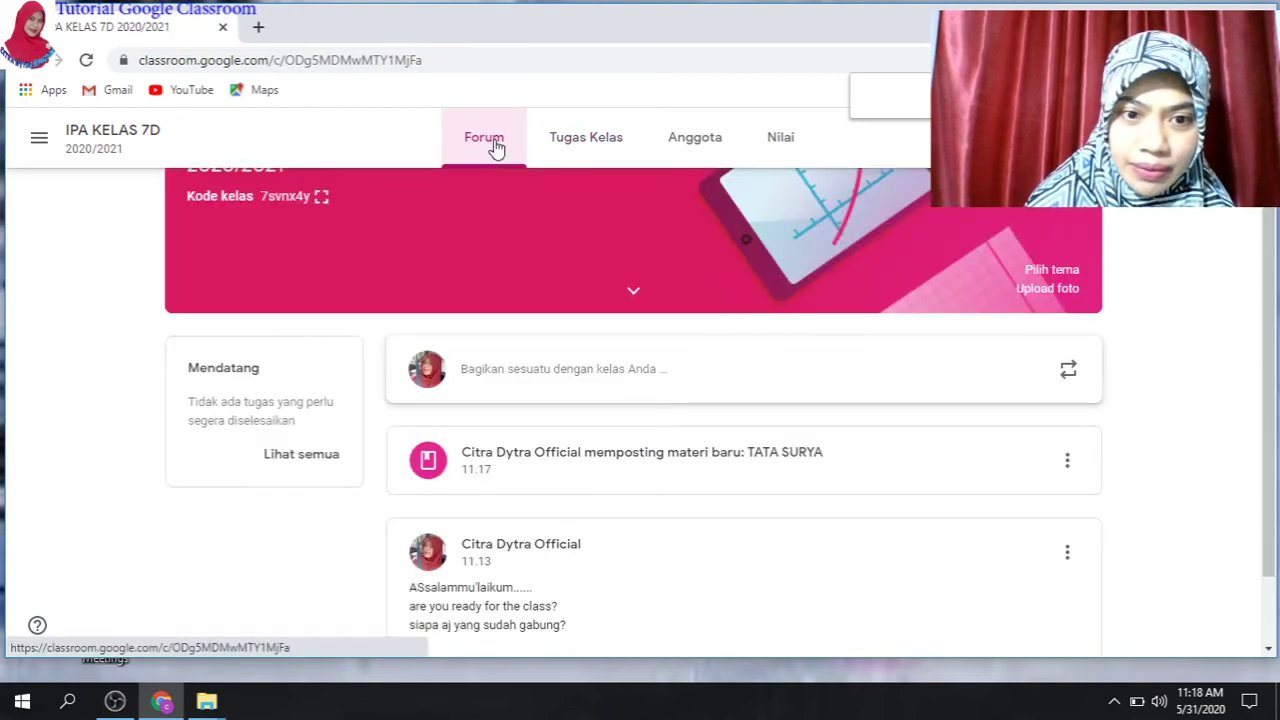
left_click(681, 468)
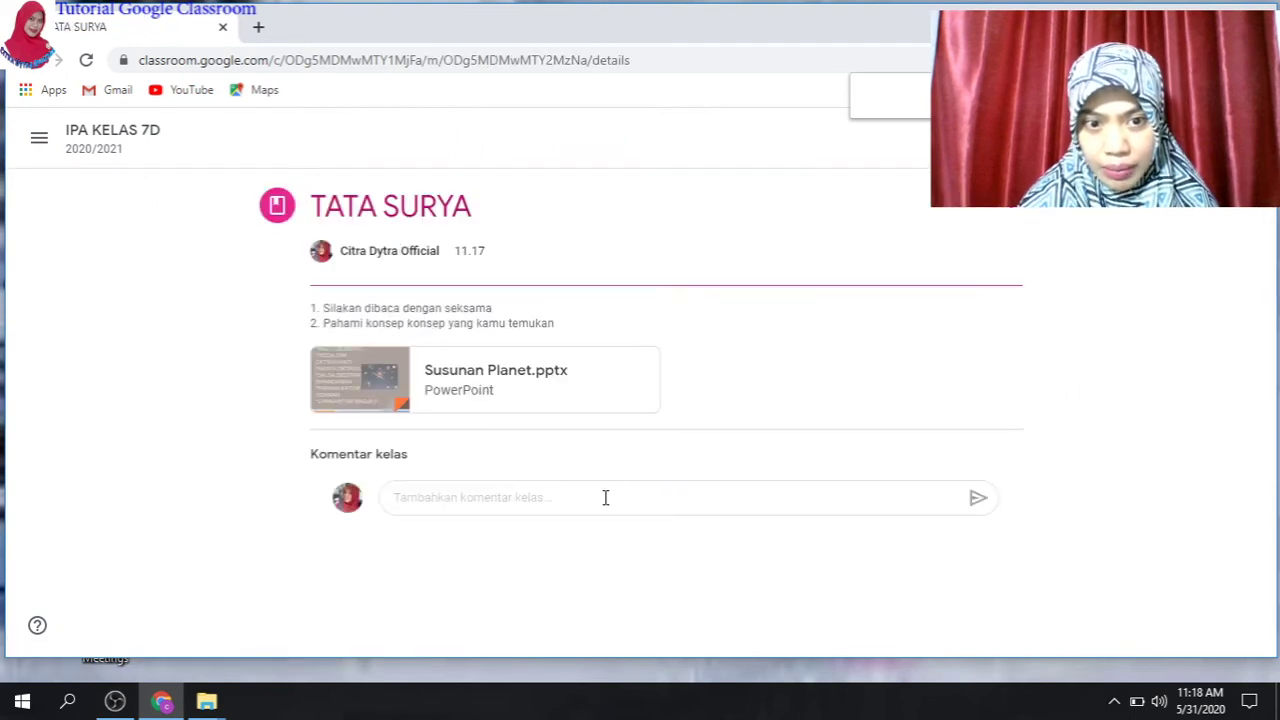
left_click(595, 502)
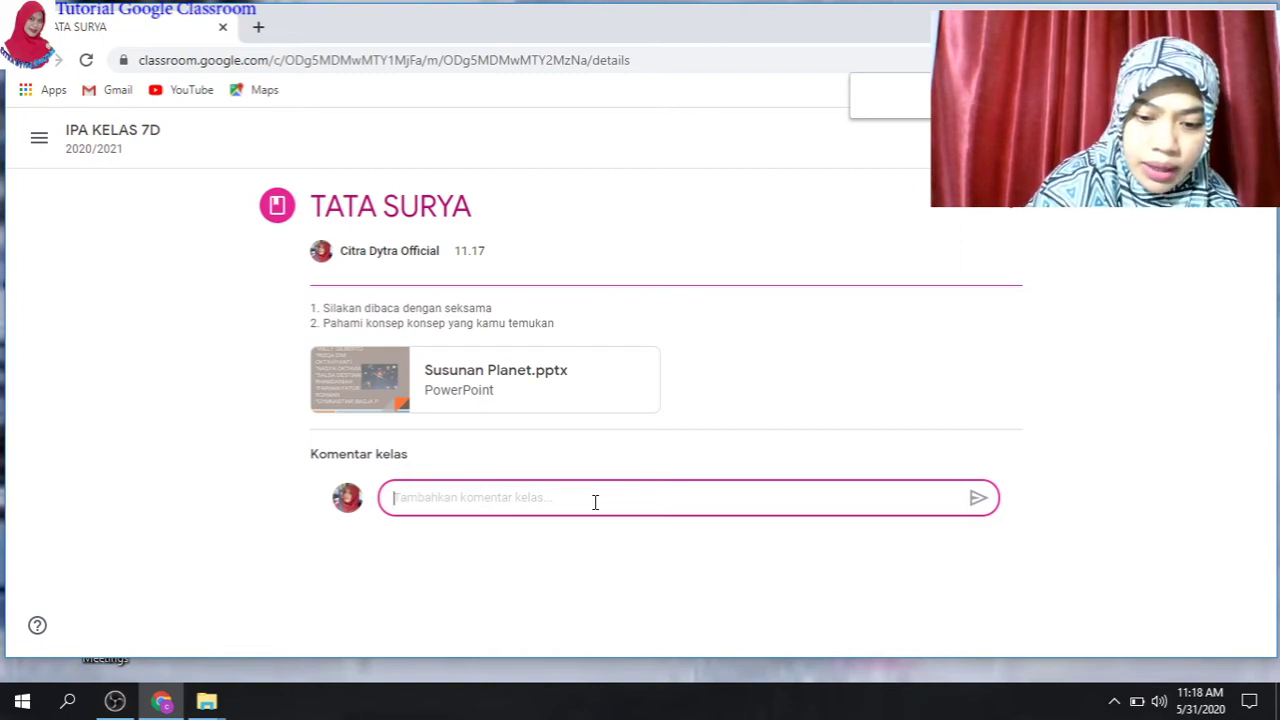
type("anak- anak")
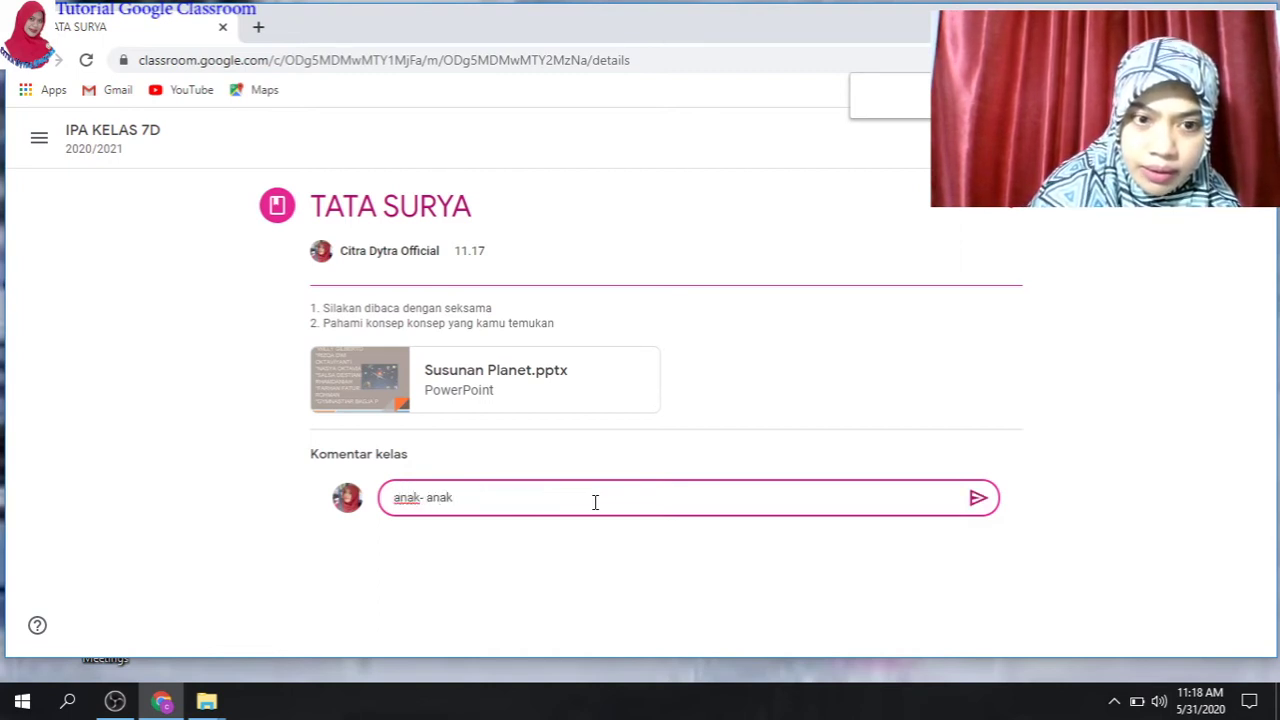
type(" sila")
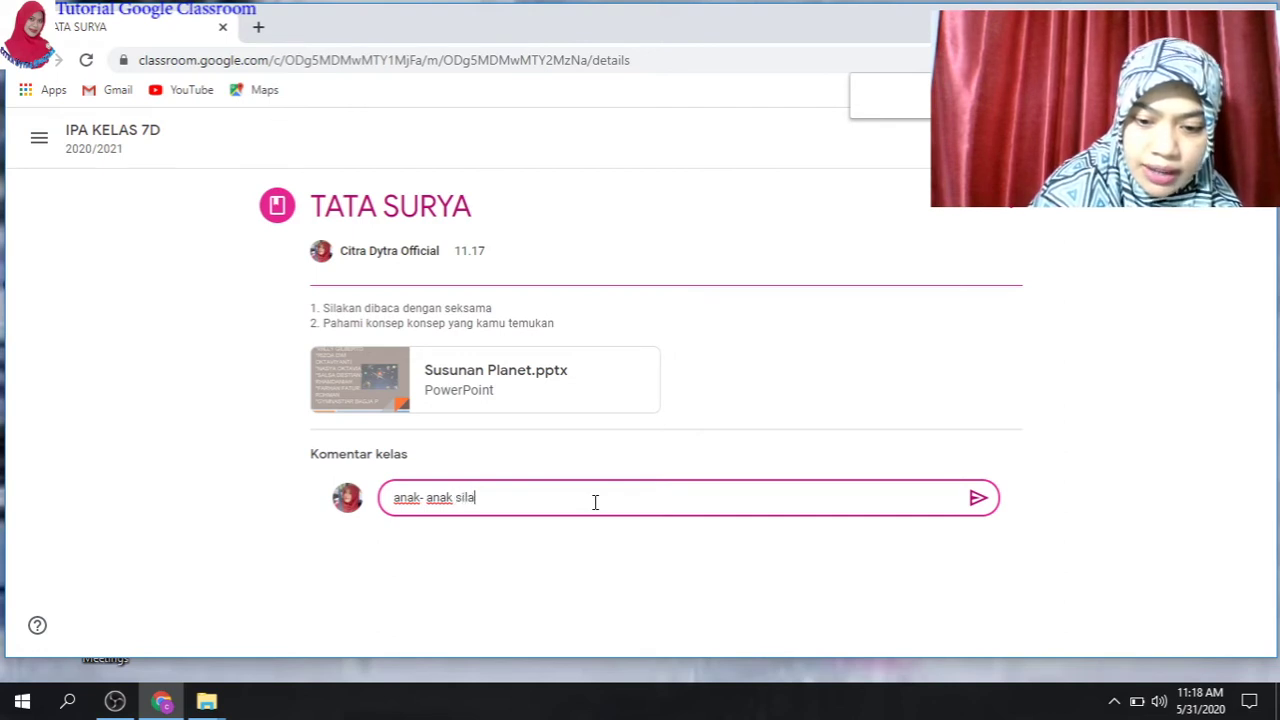
type("kan di")
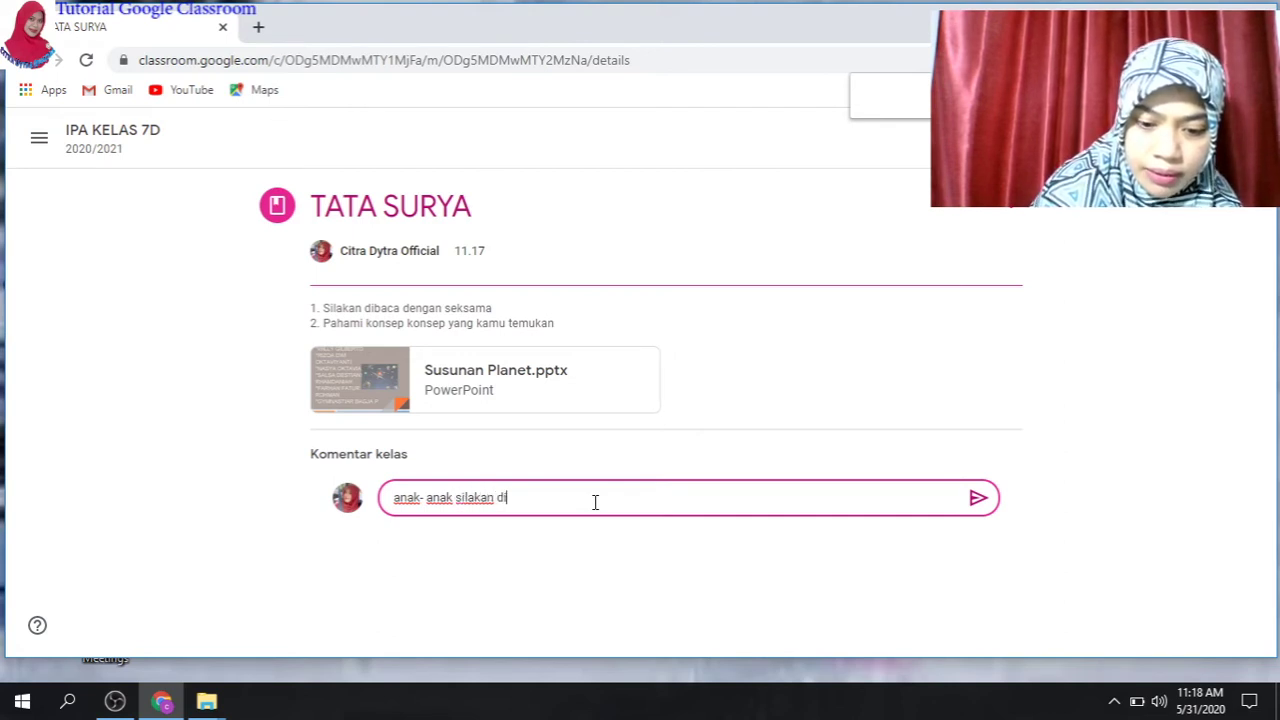
type("baca ya....")
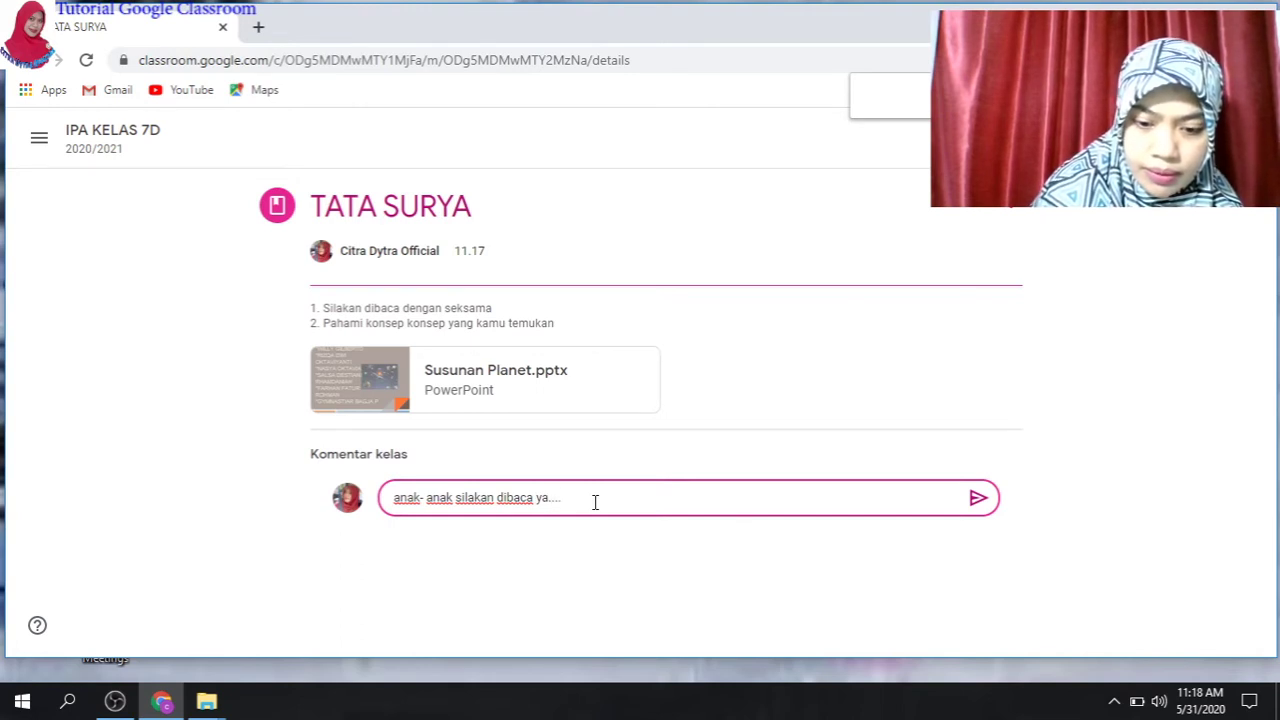
type(" nanti kita akan men")
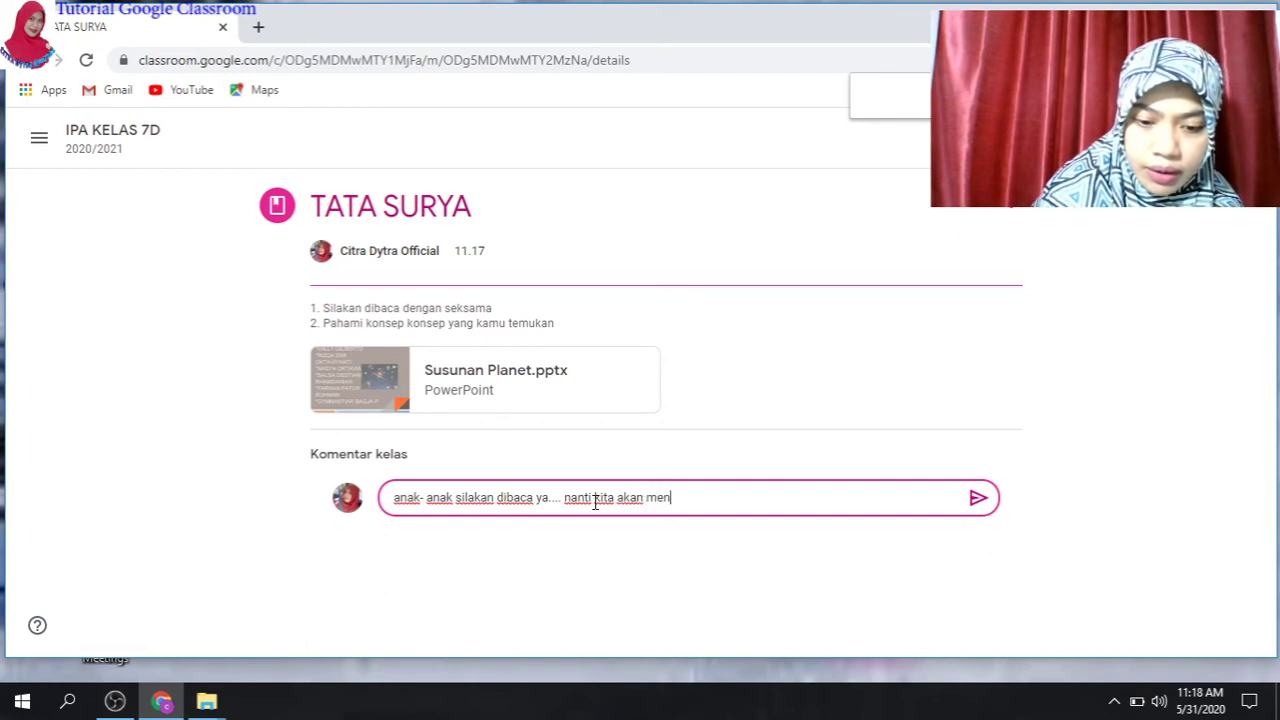
type("gerjakan ")
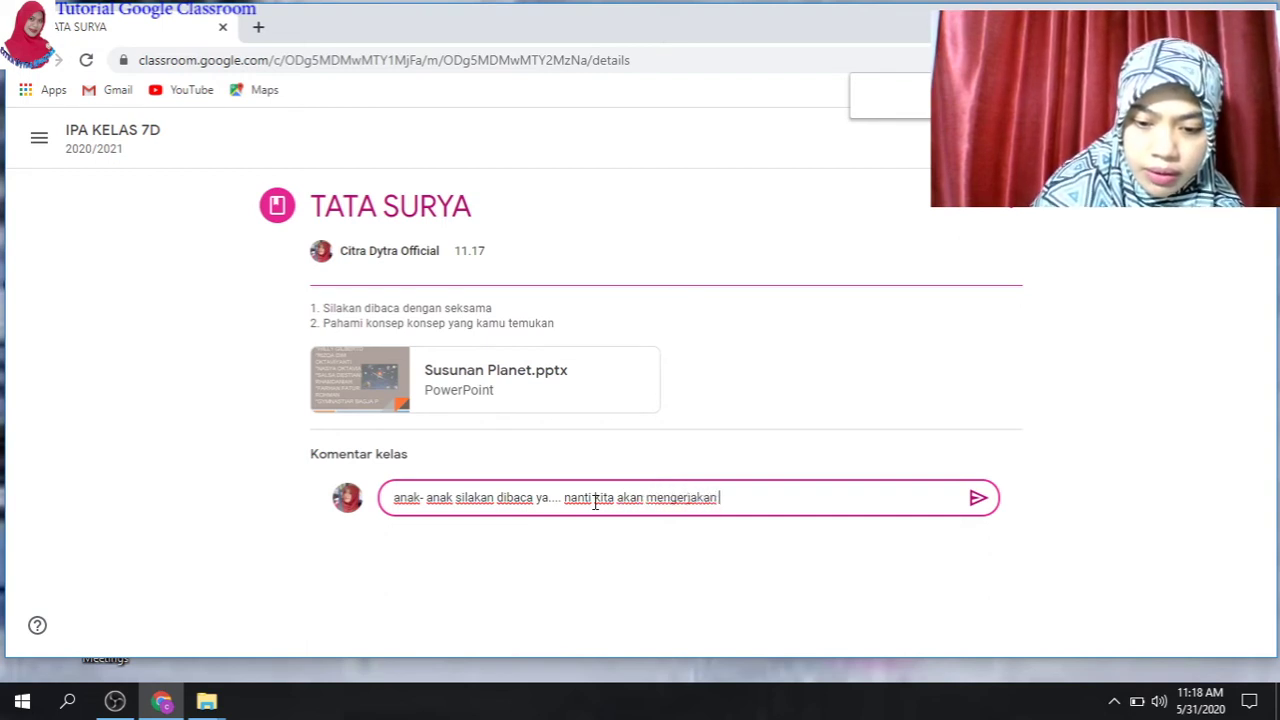
type("kuis di")
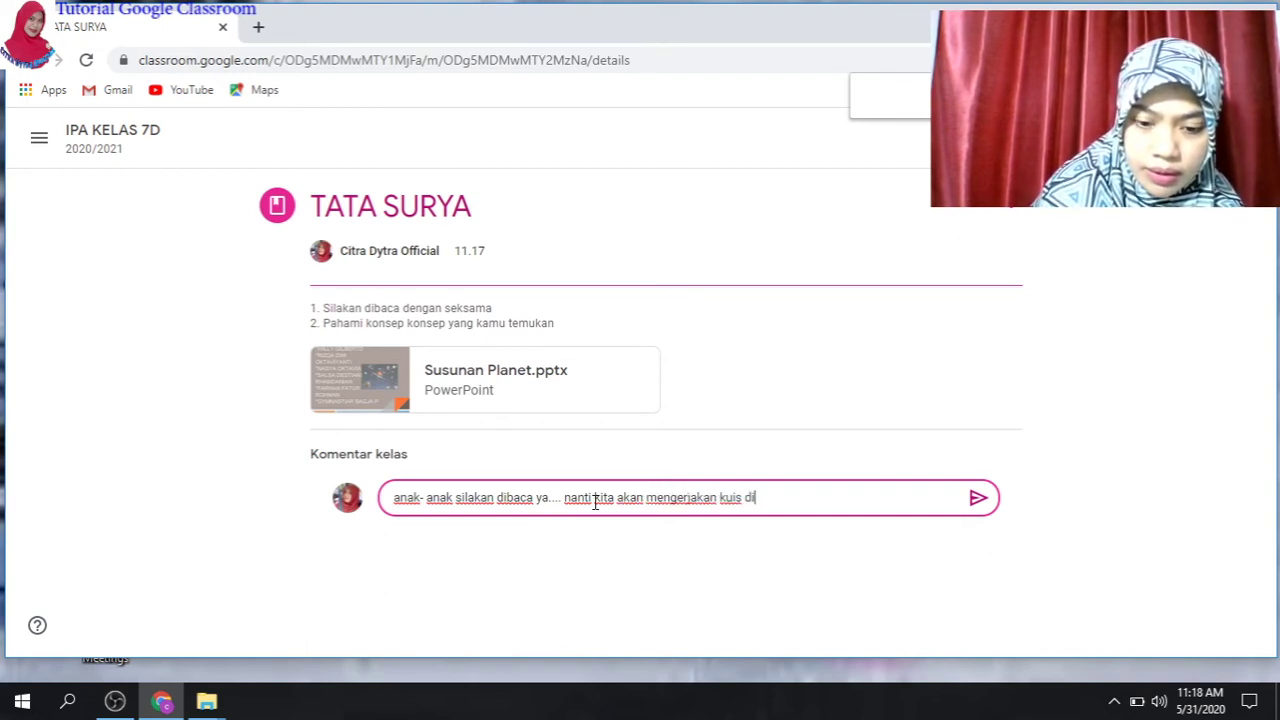
type(" edp")
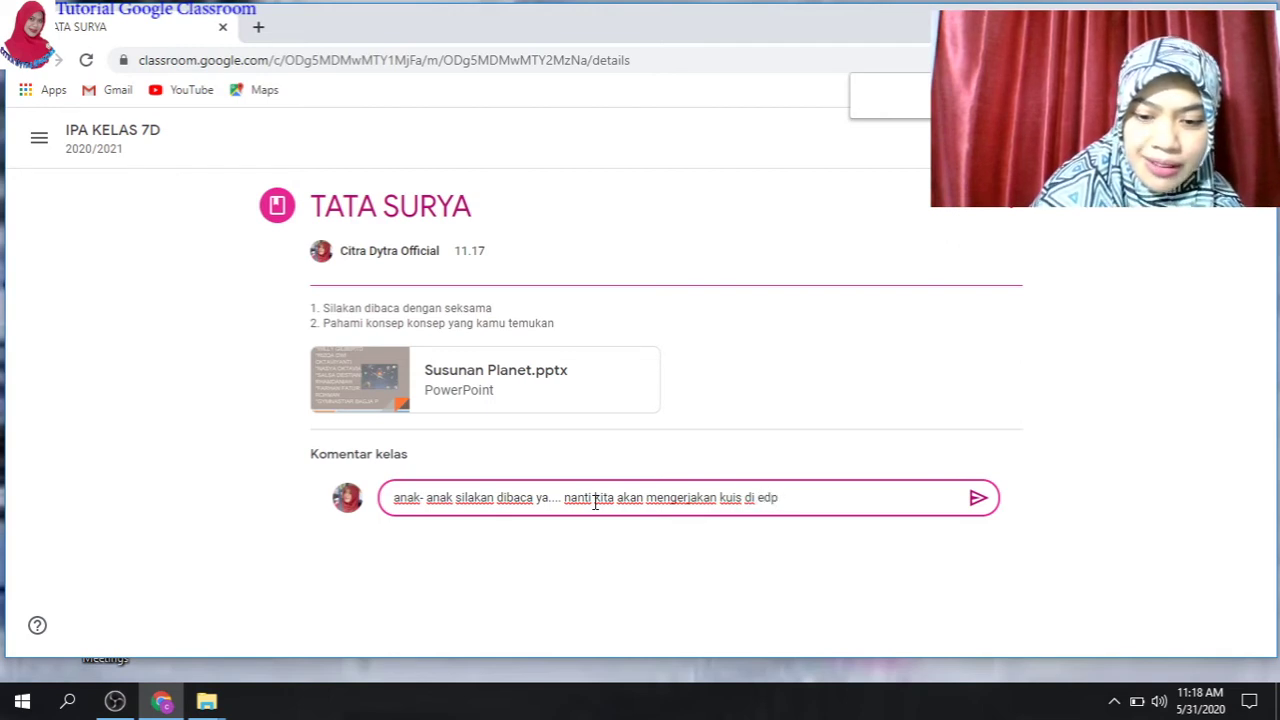
type("uzzl")
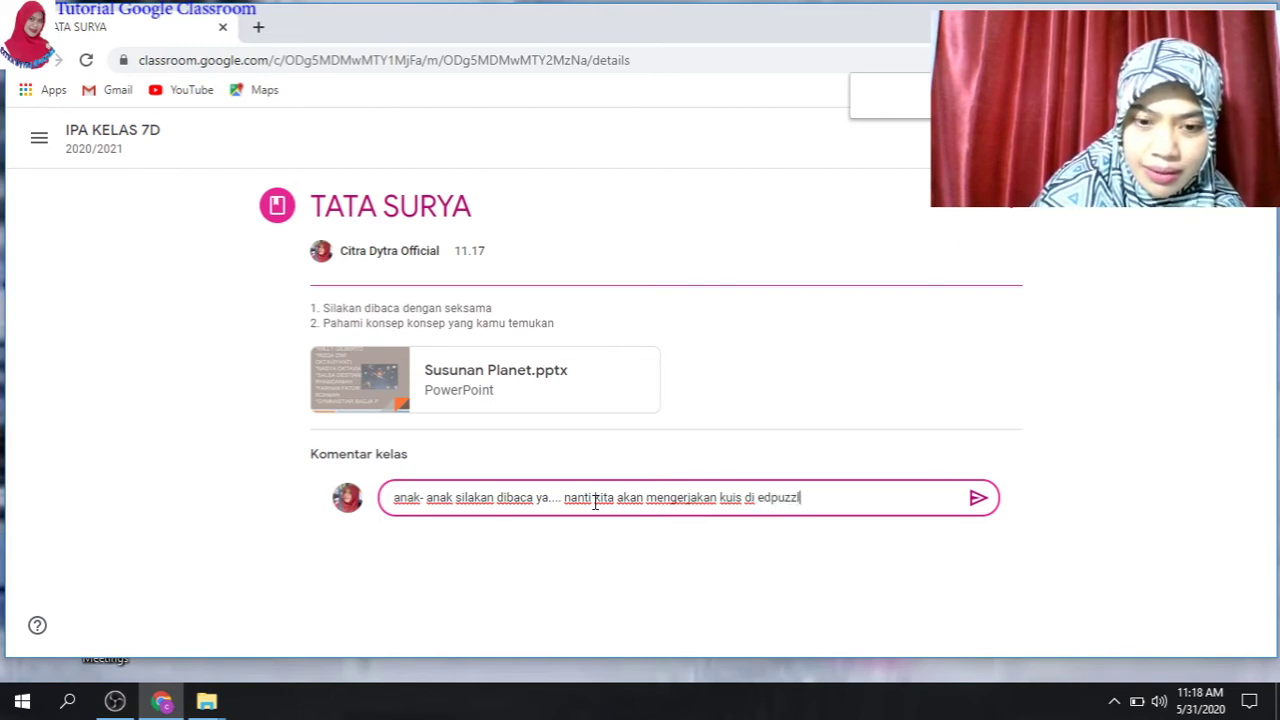
type("e")
left_click(983, 507)
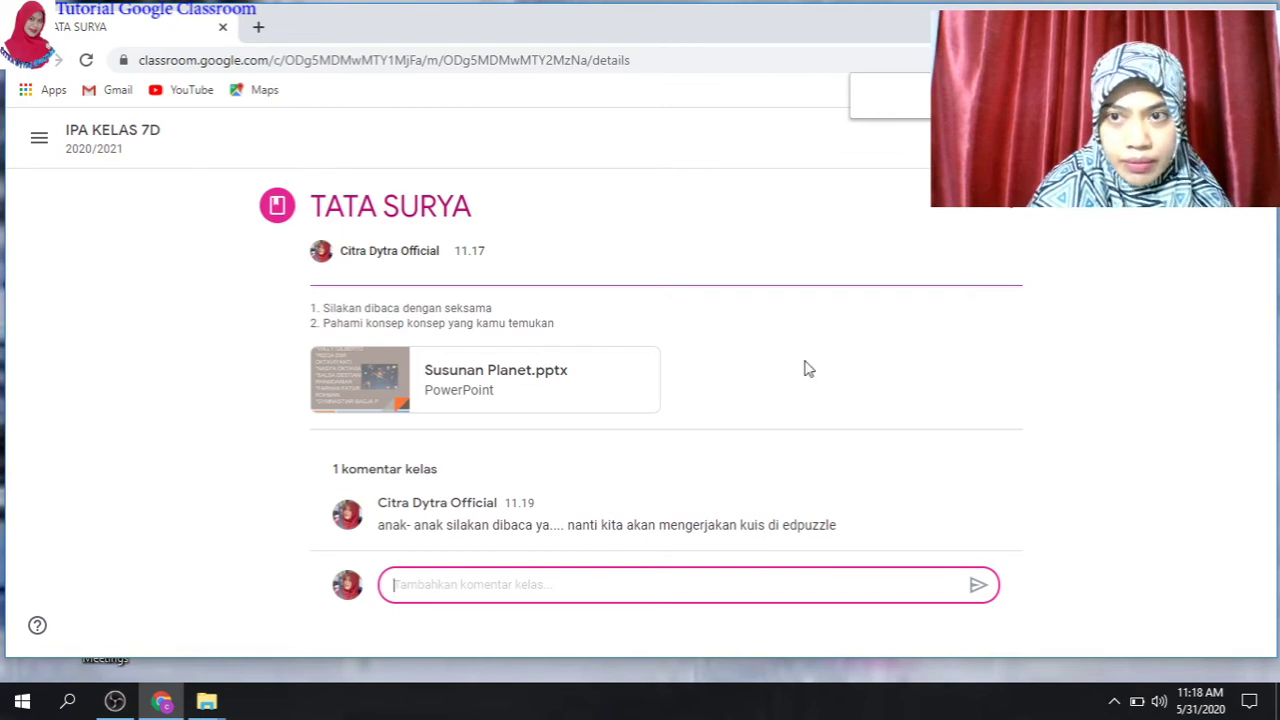
left_click(59, 61)
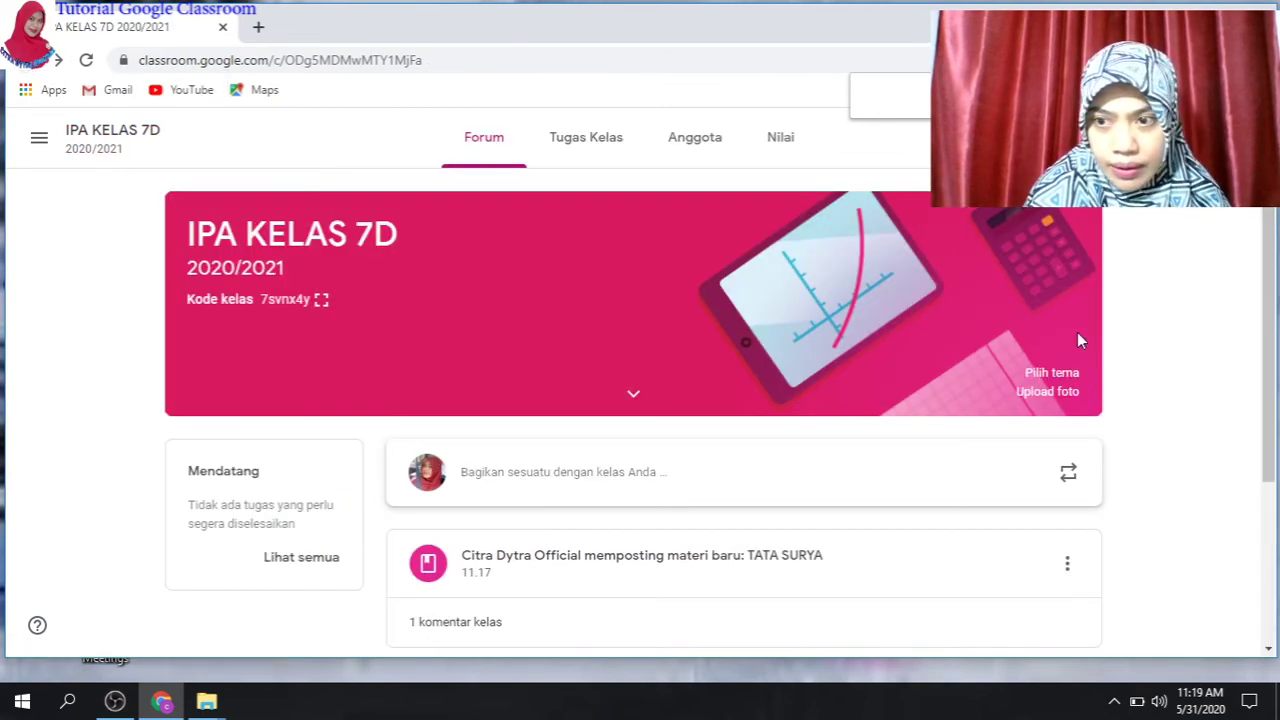
- Return to the Tugas Kelas list showing the TATA SURYA material
left_click_drag(1272, 364, 1276, 470)
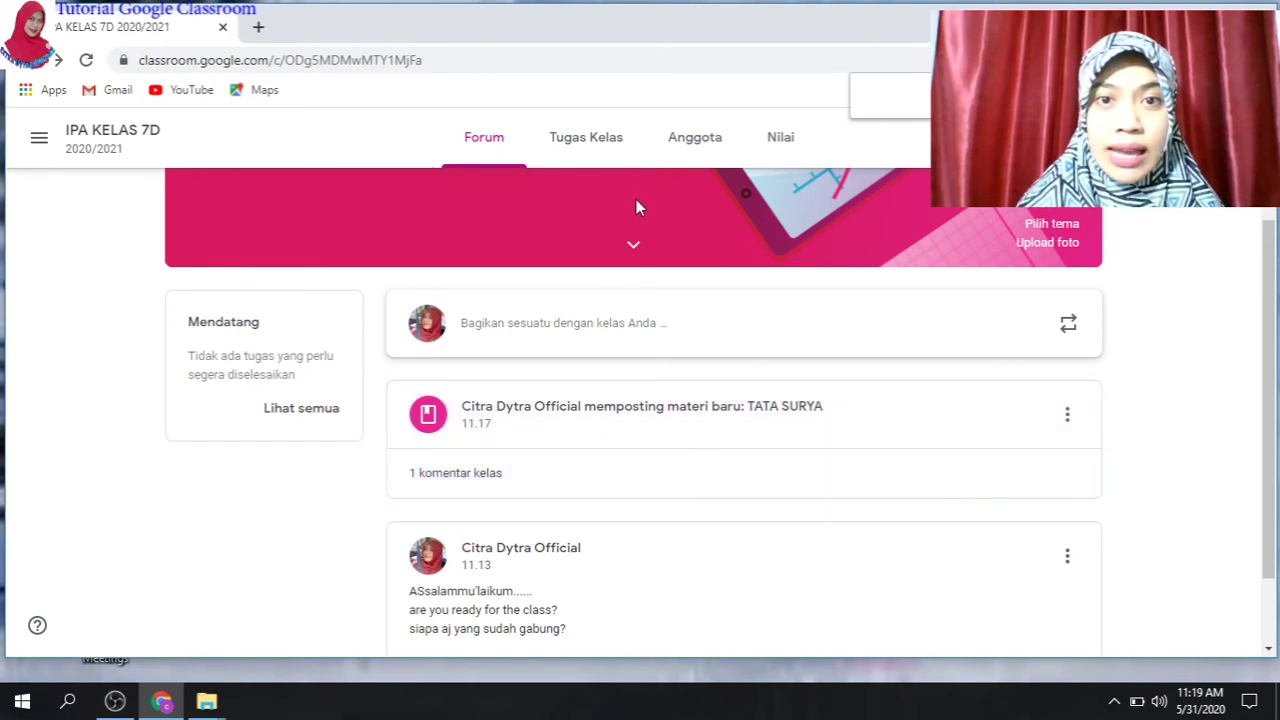
left_click(597, 143)
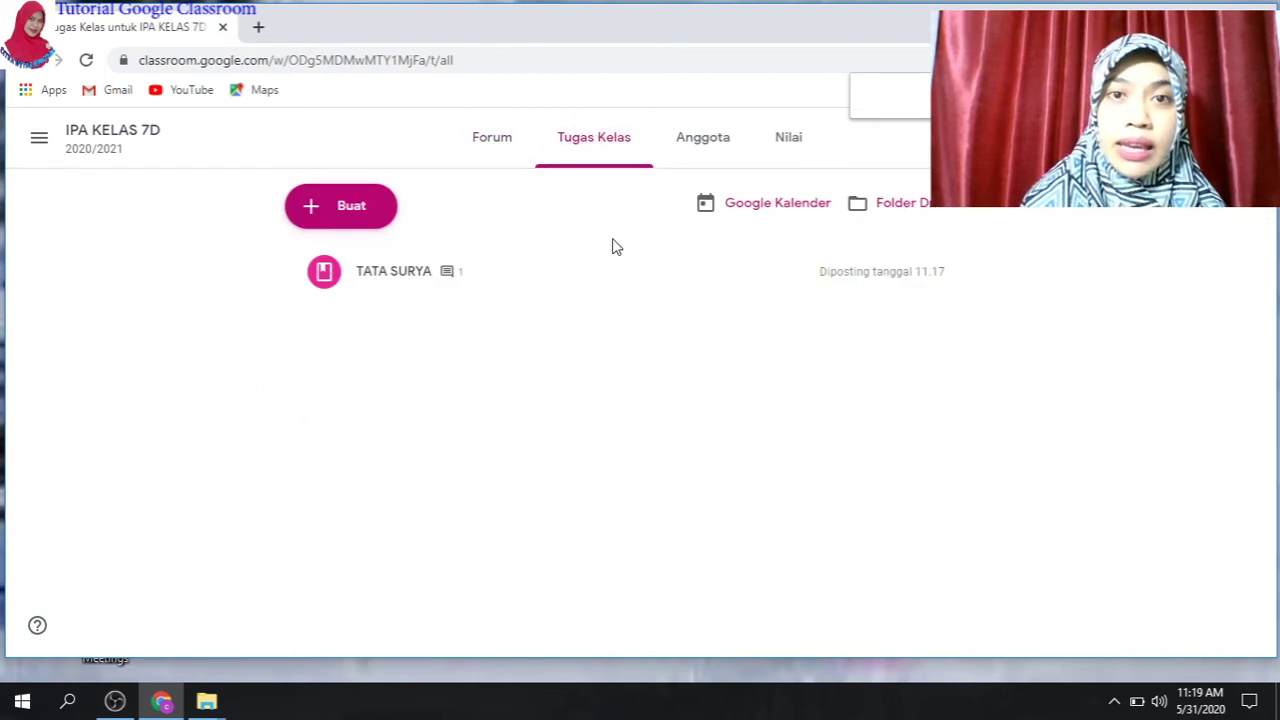
- Create a new Tugas kuis assignment with a Blank Quiz form from the Buat menu
left_click(367, 220)
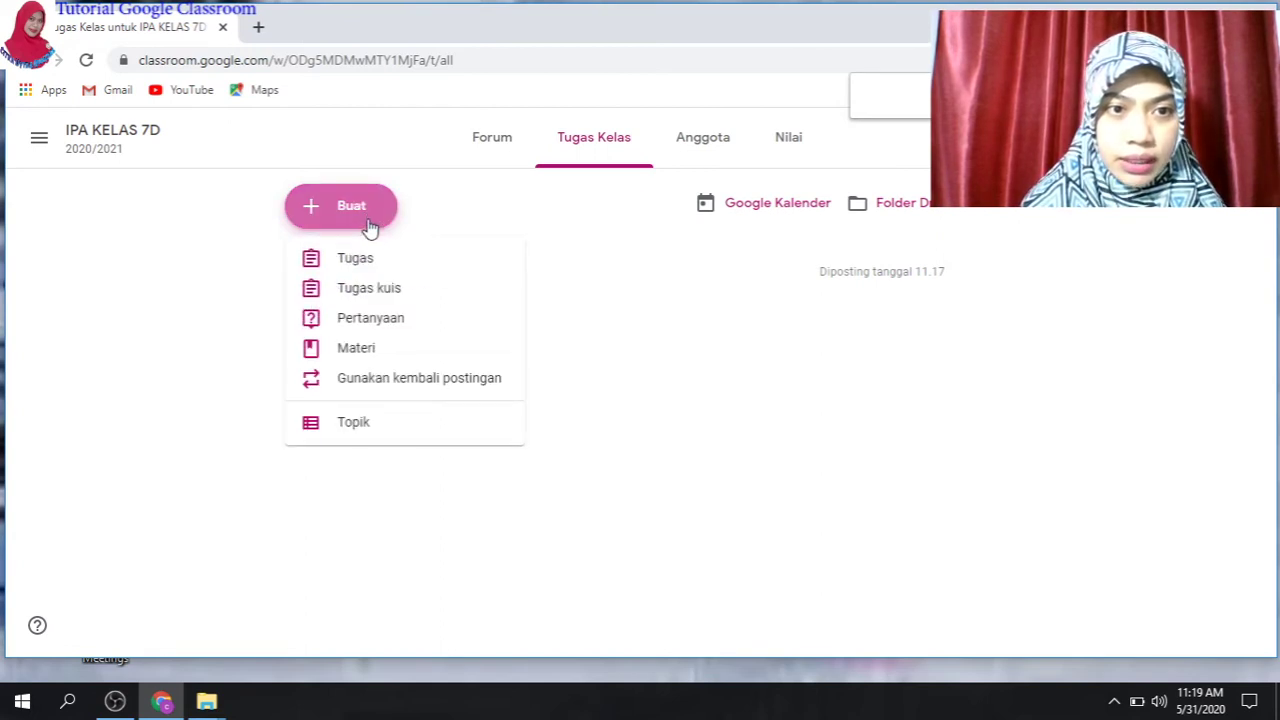
left_click(358, 290)
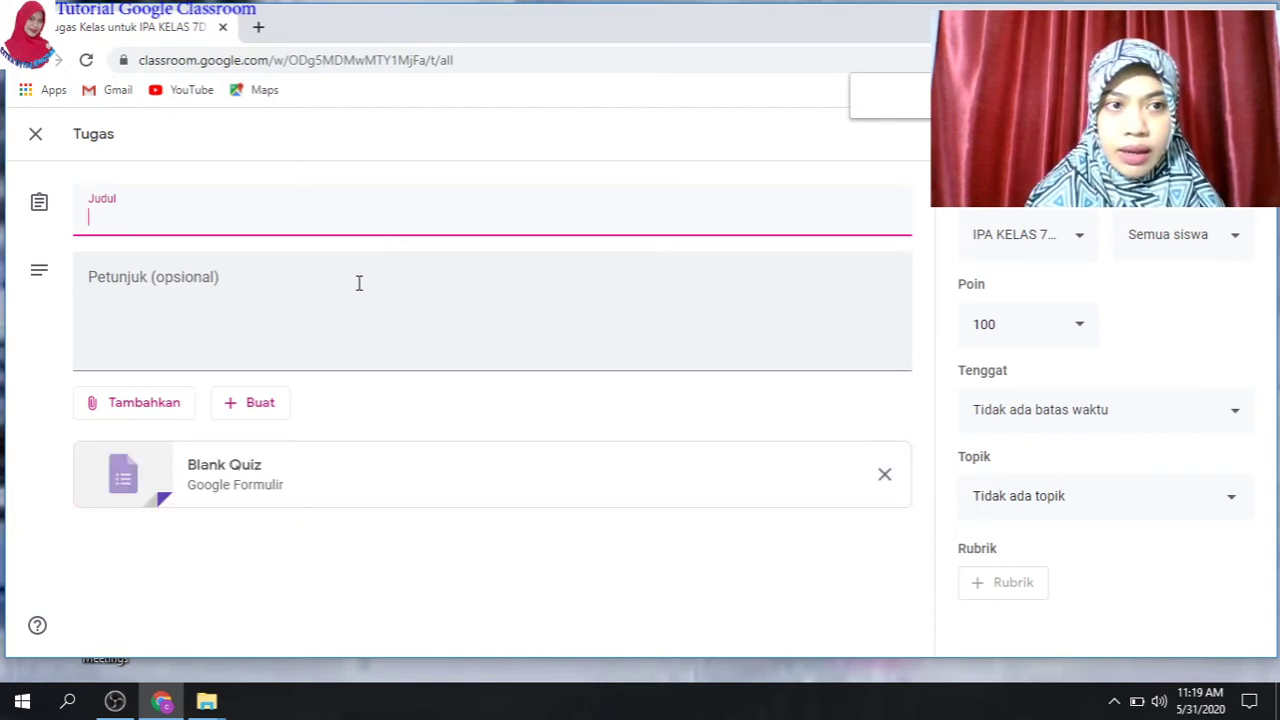
- Enter 'Kuis Tata Surya di Edpuzzle' as the quiz assignment's title
type("Kuis Tata Surya")
type("di")
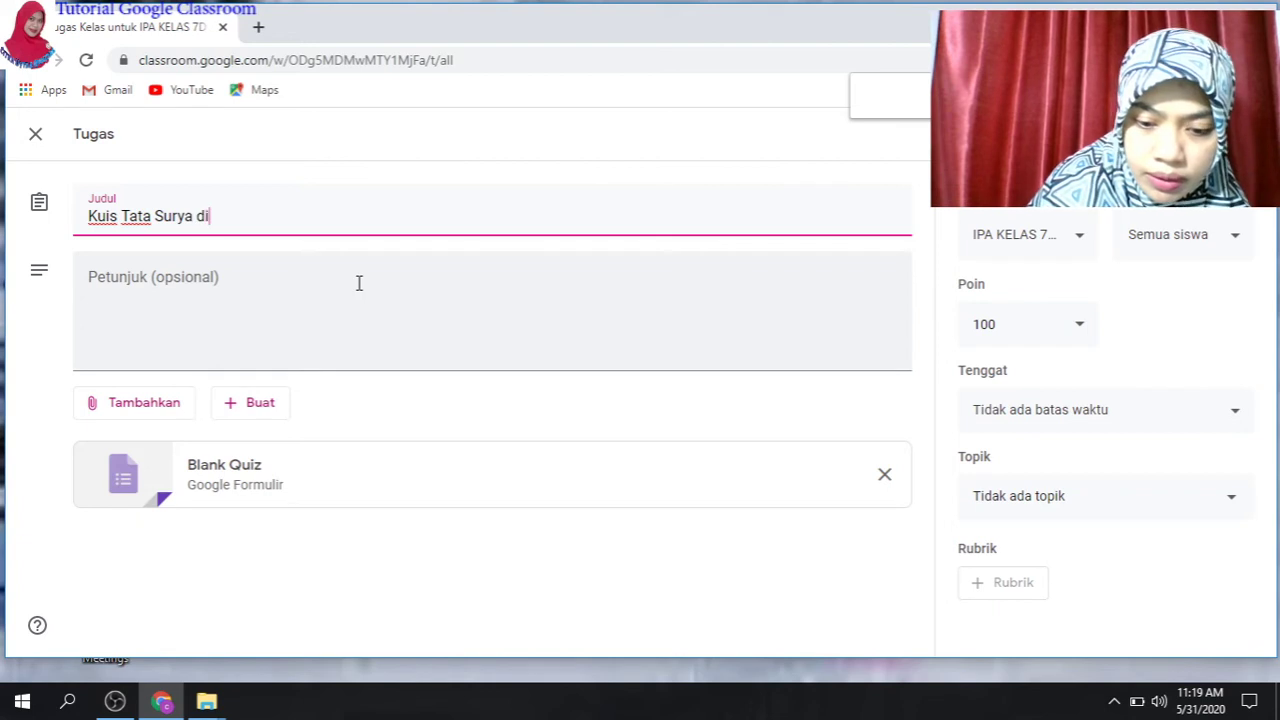
type(" Edpuzzle")
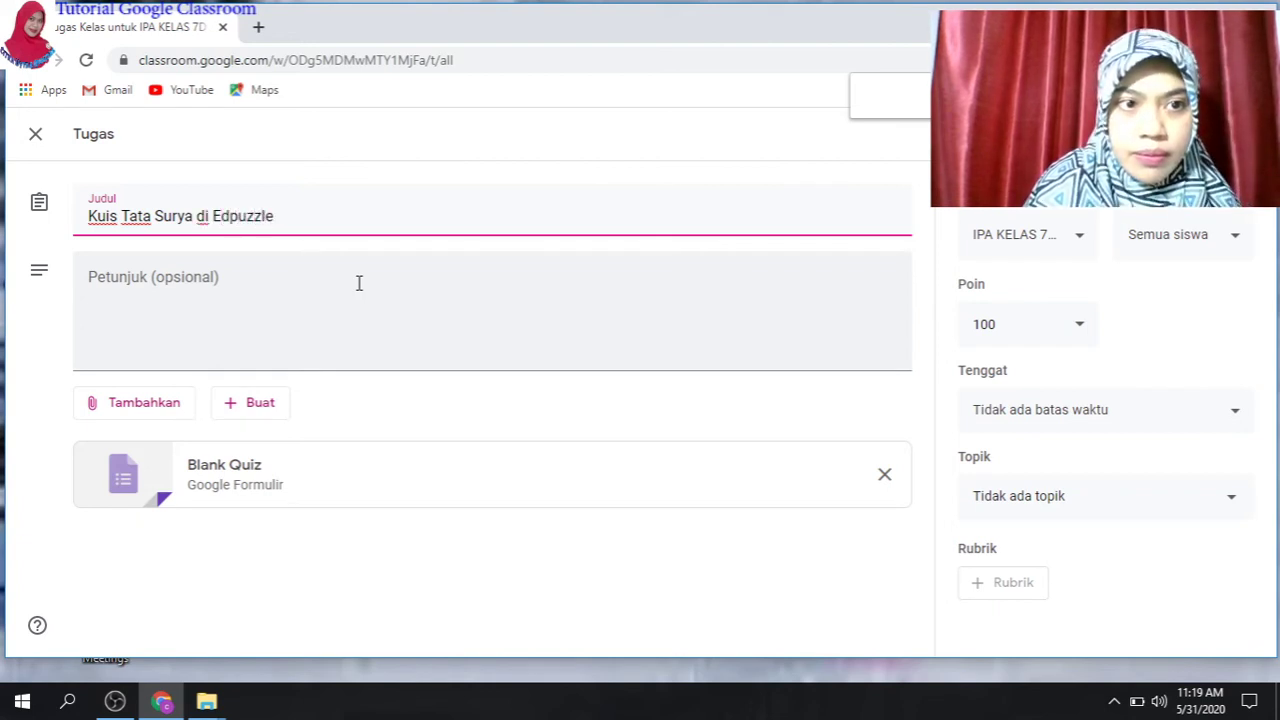
- Write instruction '1. silakan download Edpuzzle di playstore' in Petunjuk and begin a second line
left_click(214, 285)
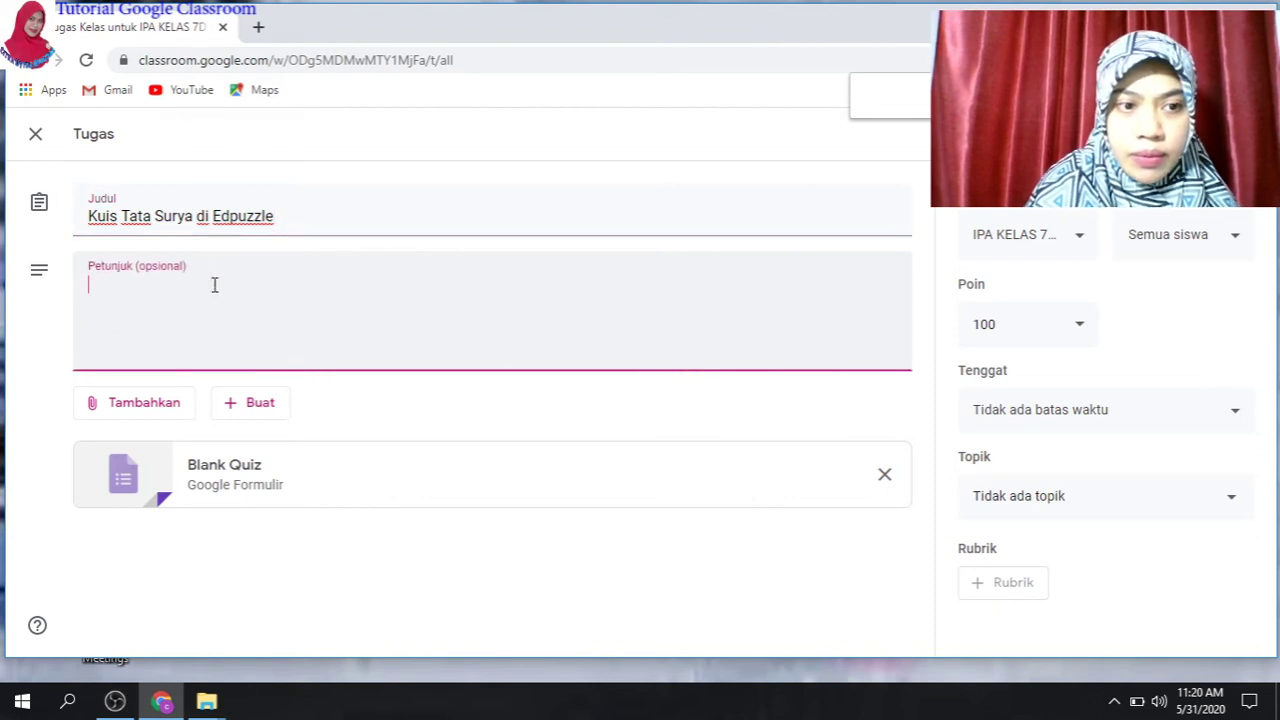
type("1.")
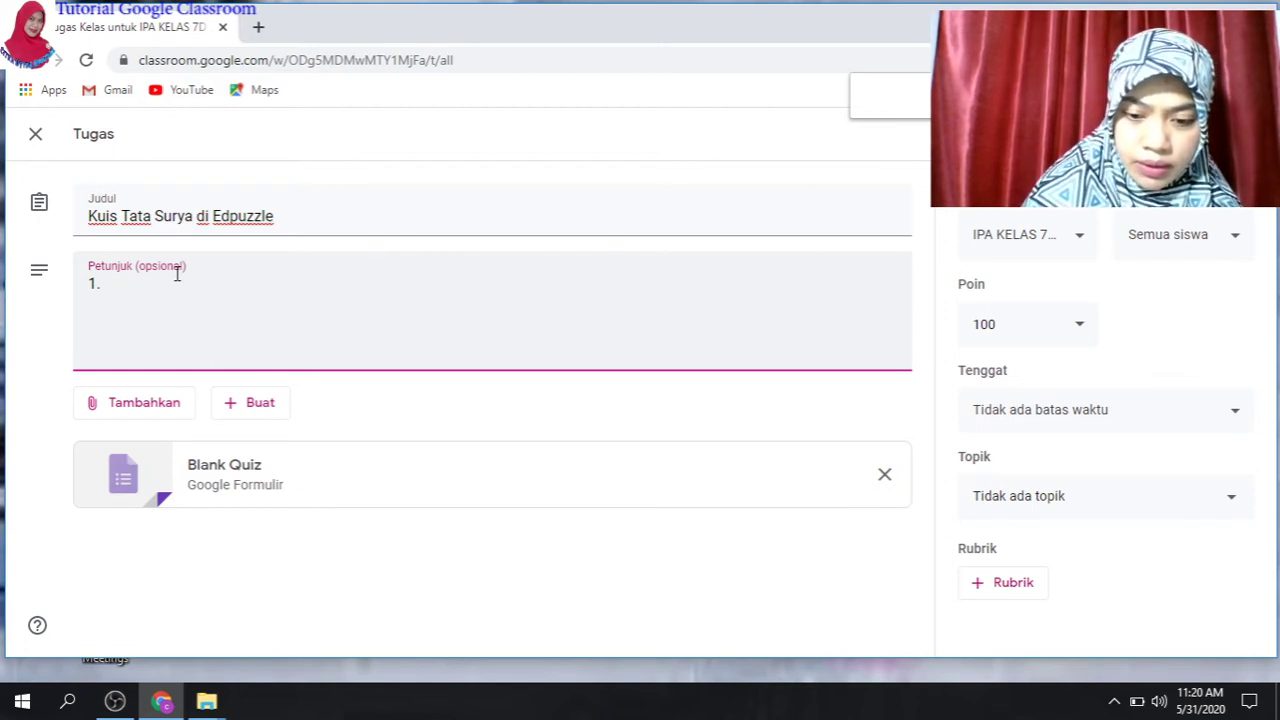
type("silakan dow")
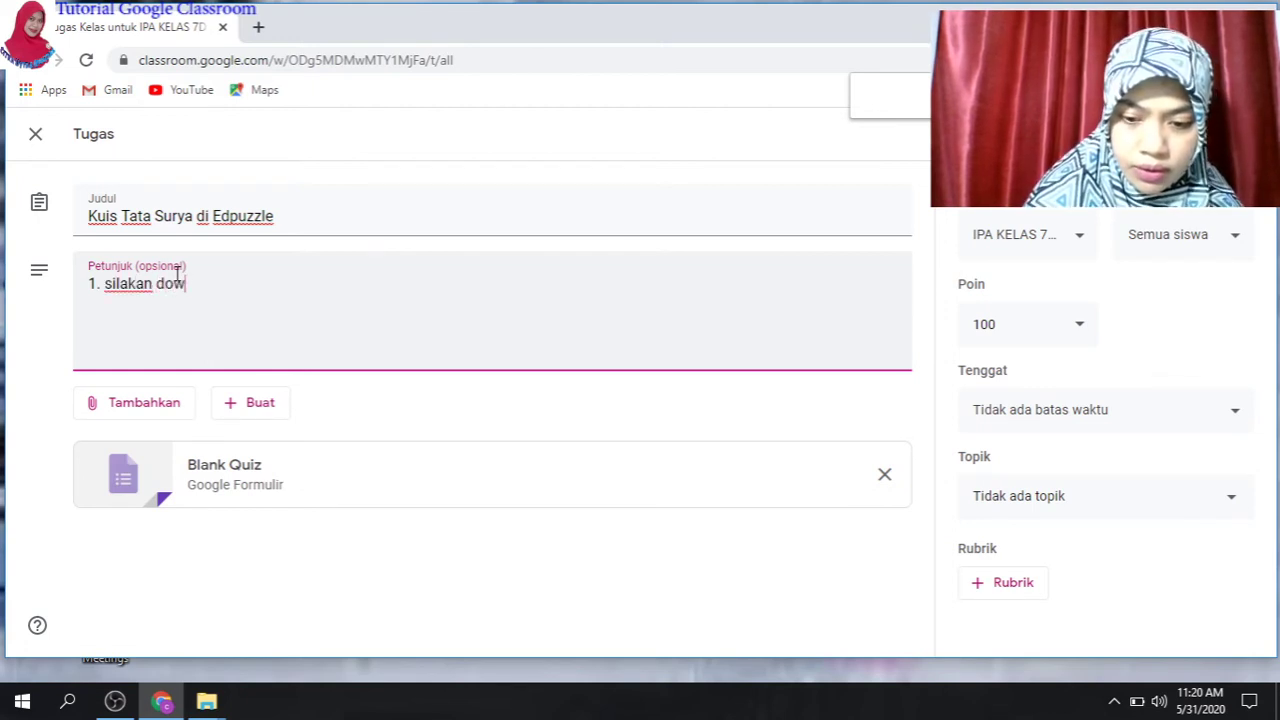
type("nload")
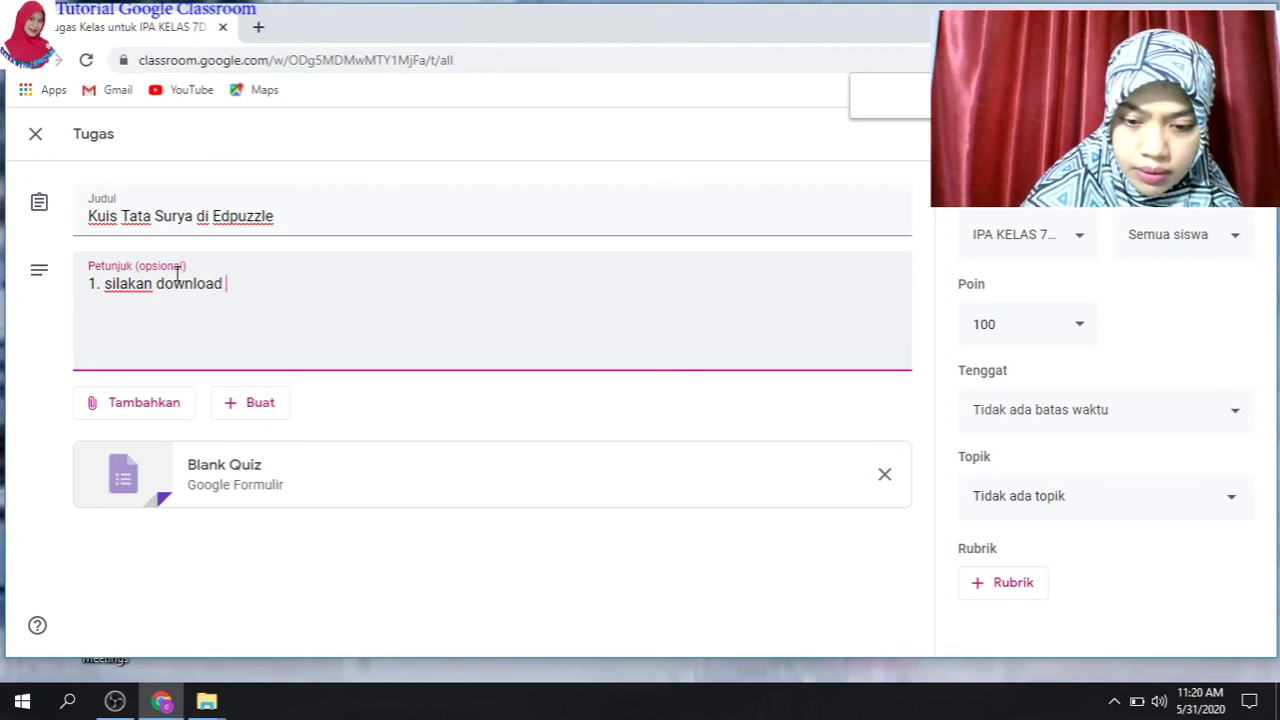
type(" Edpuzz")
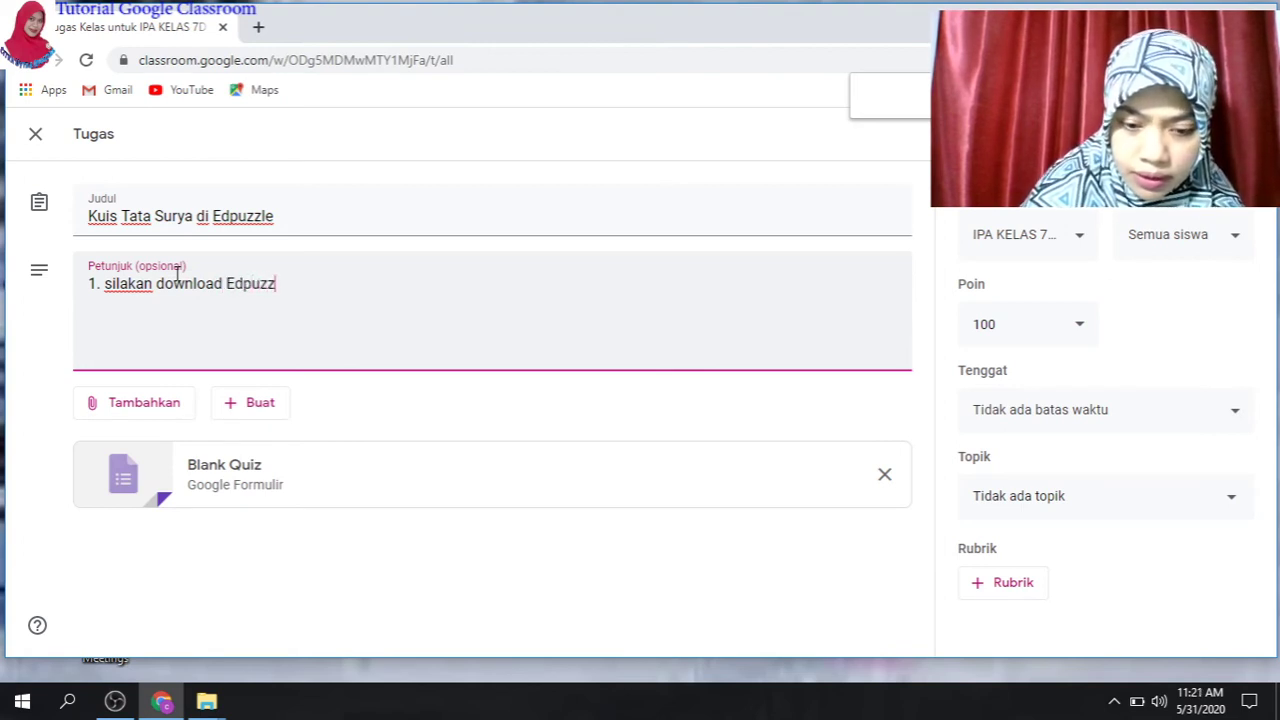
type("le di ")
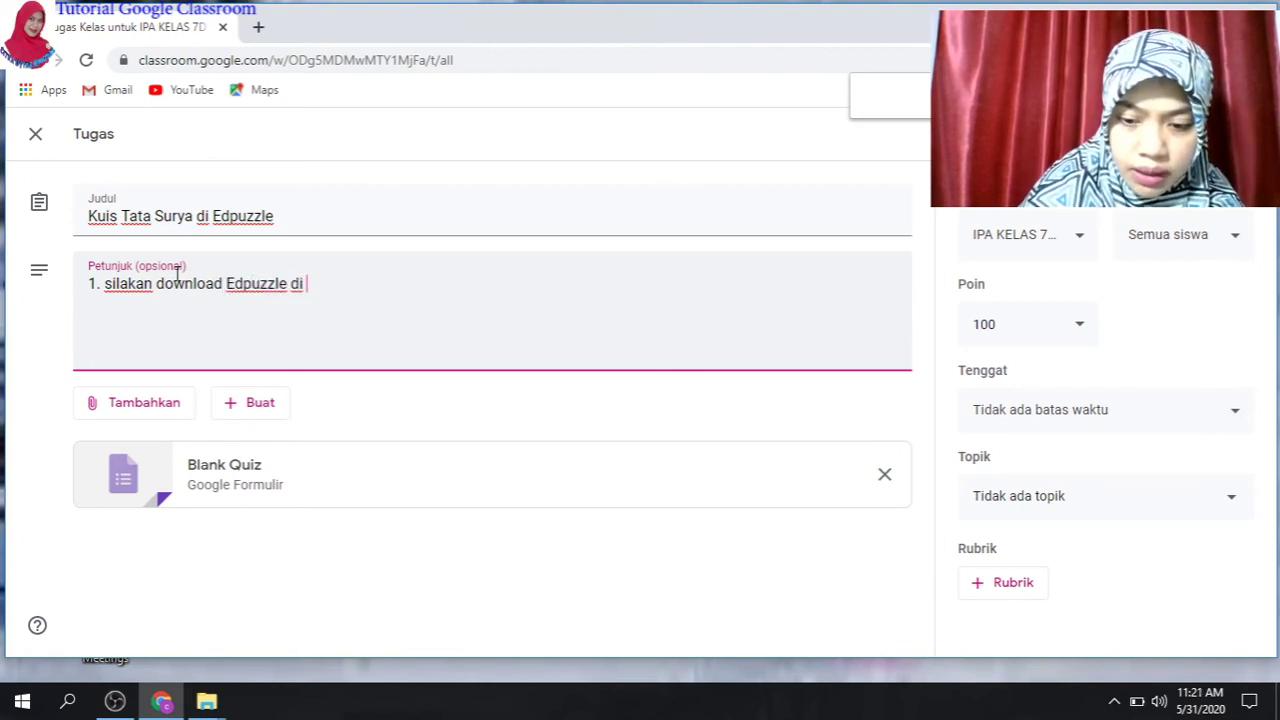
type("plays")
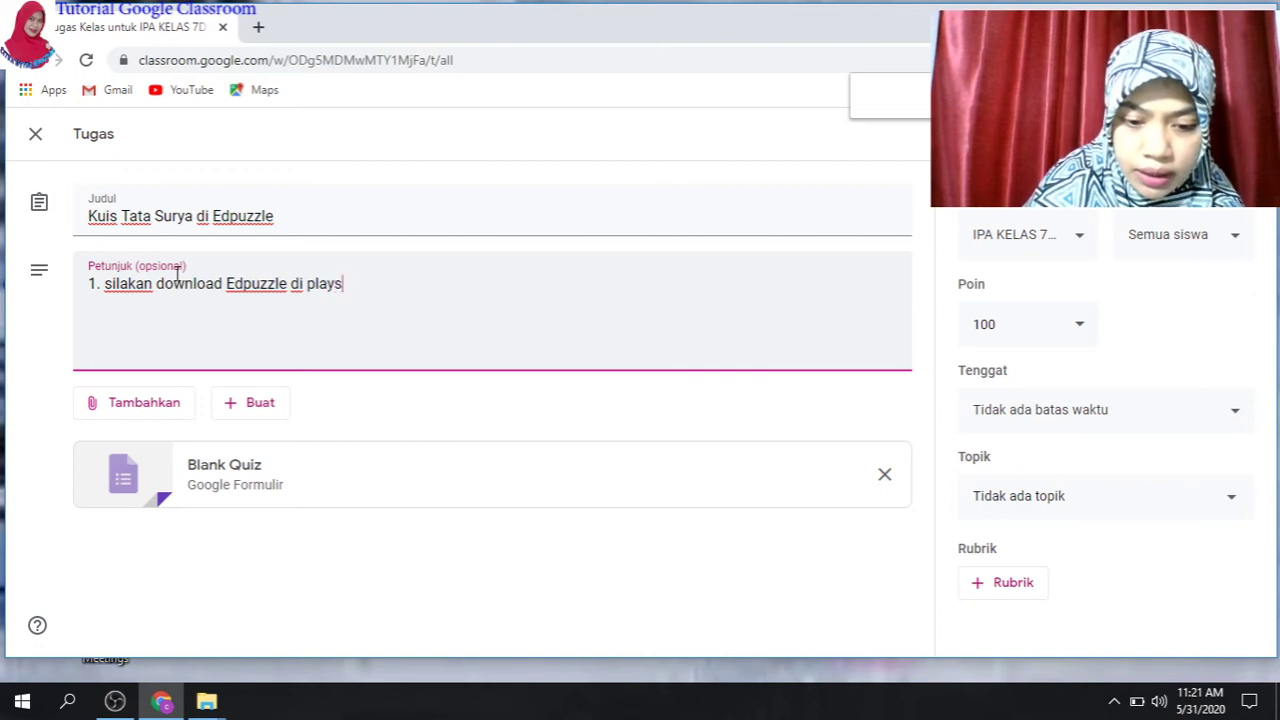
type("tore")
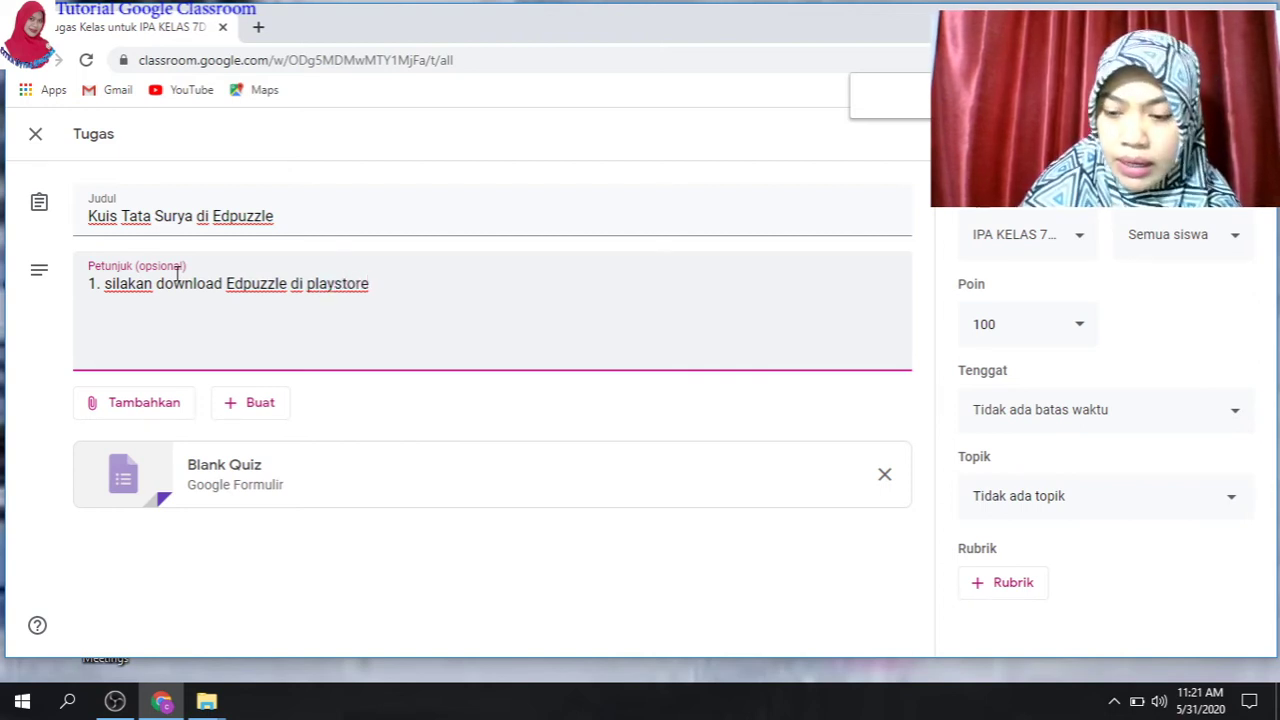
key("Return")
- Add instruction '2. jika sudah terinstal klik join dan masukkan kode' and start a new line
type("2. ")
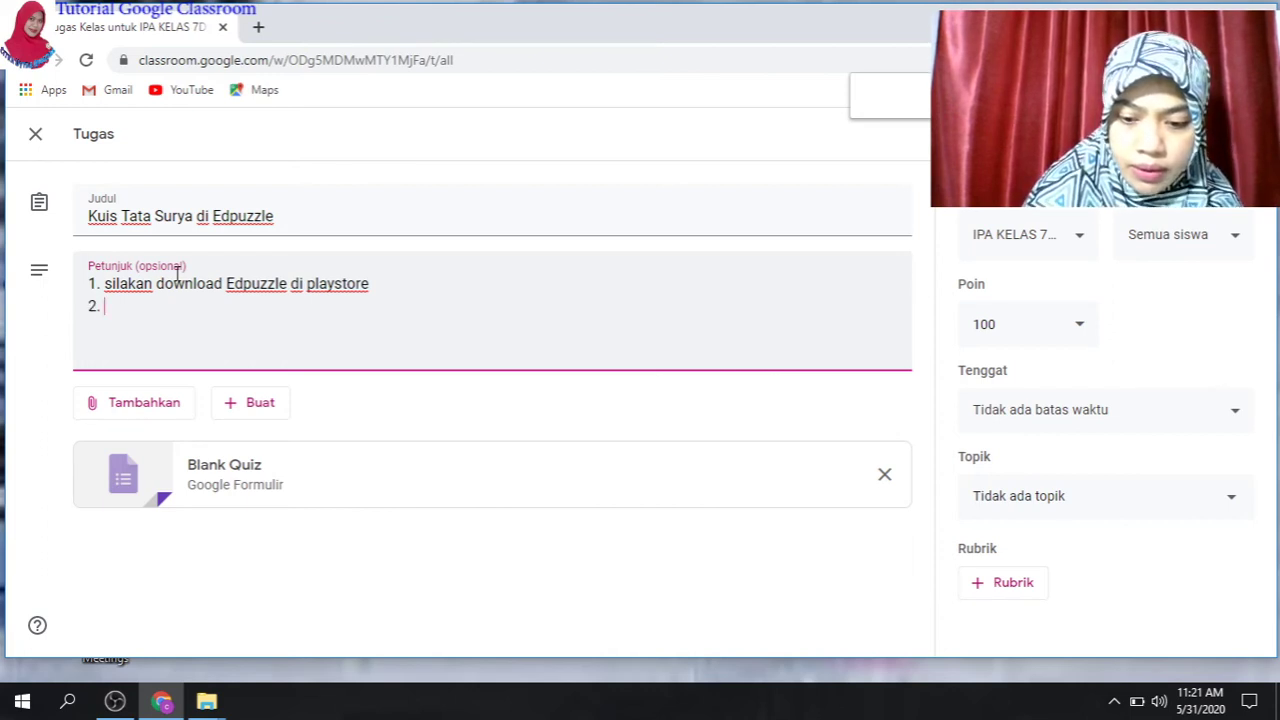
type("jika s")
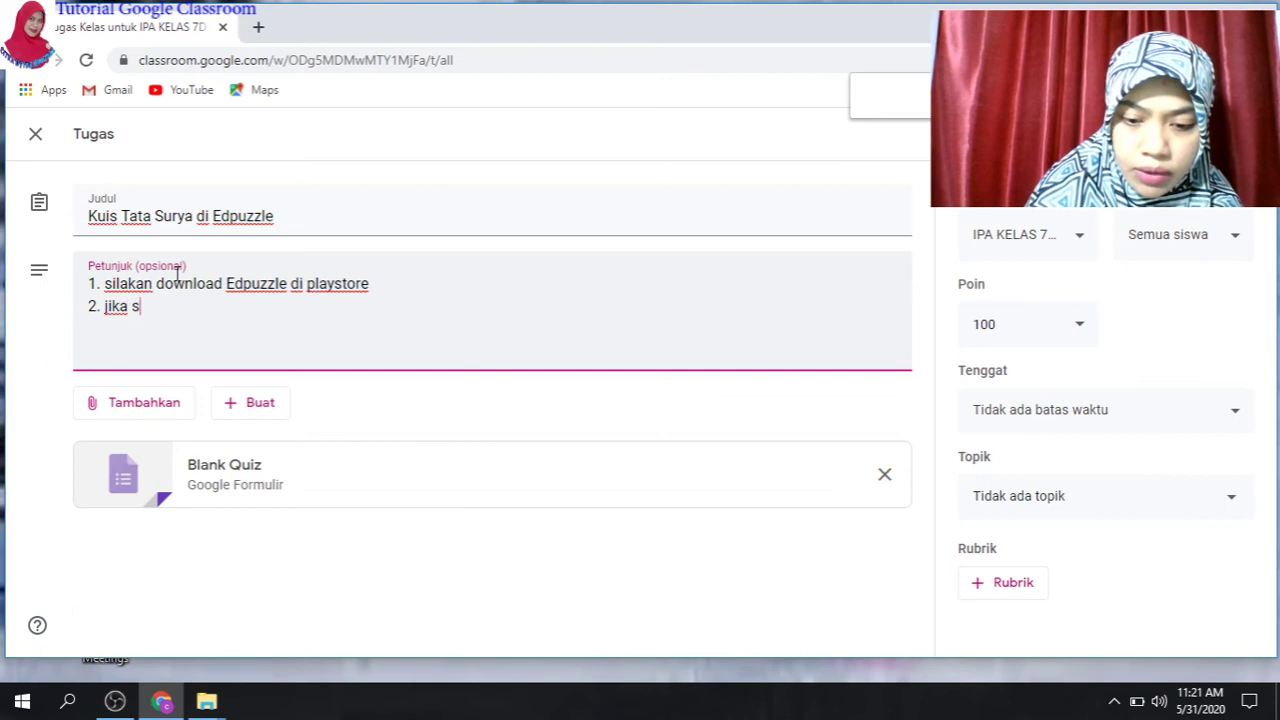
type("udah ter")
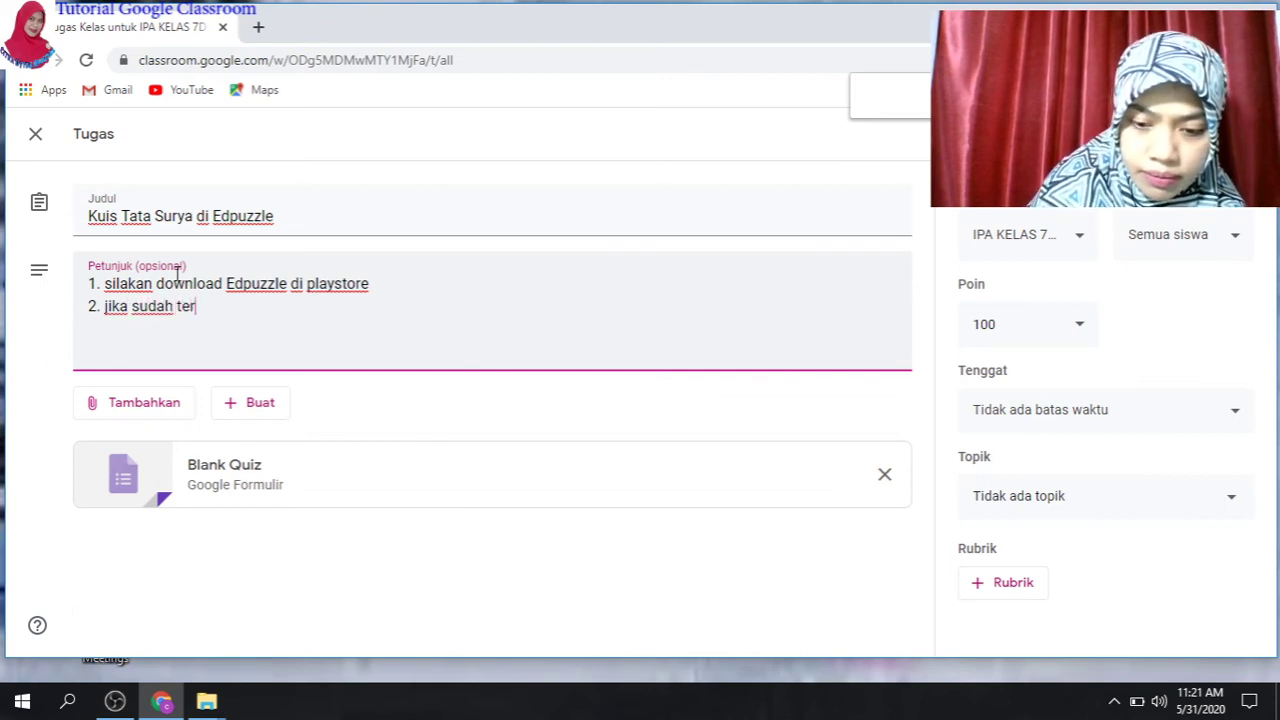
type("isntal")
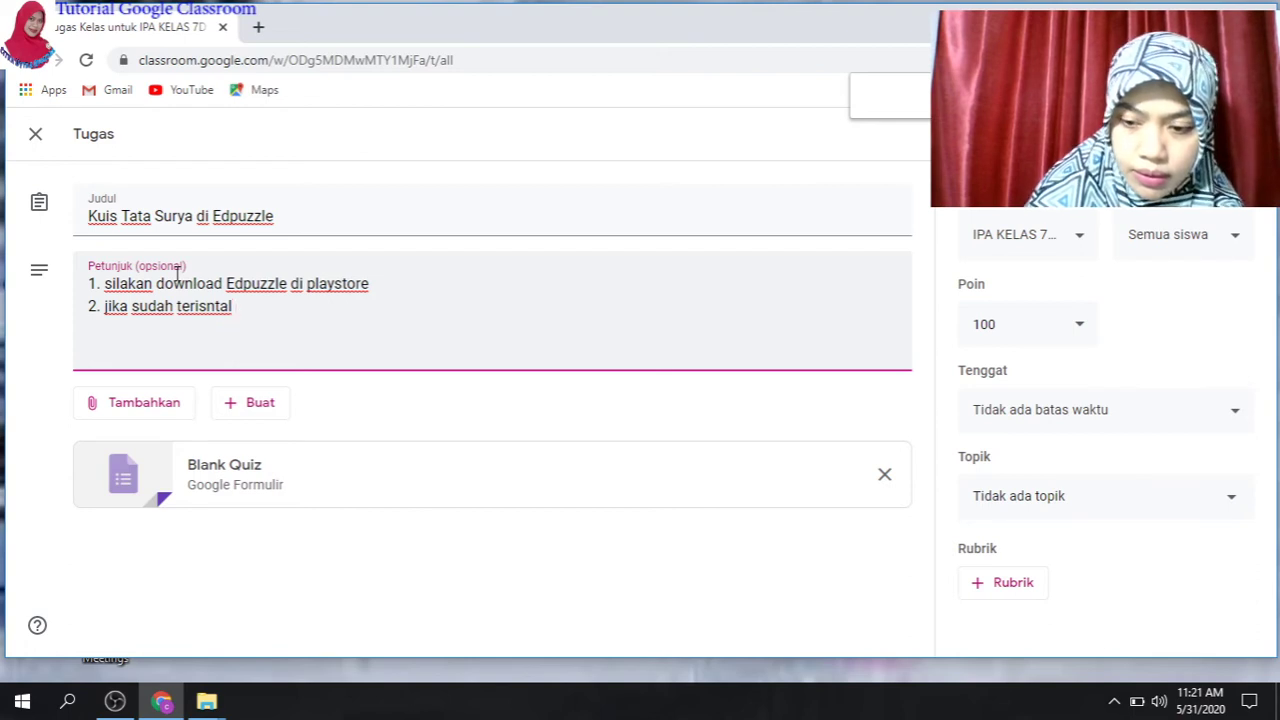
key("BackSpace")
key("BackSpace")
key("BackSpace")
key("BackSpace")
key("BackSpace")
key("BackSpace")
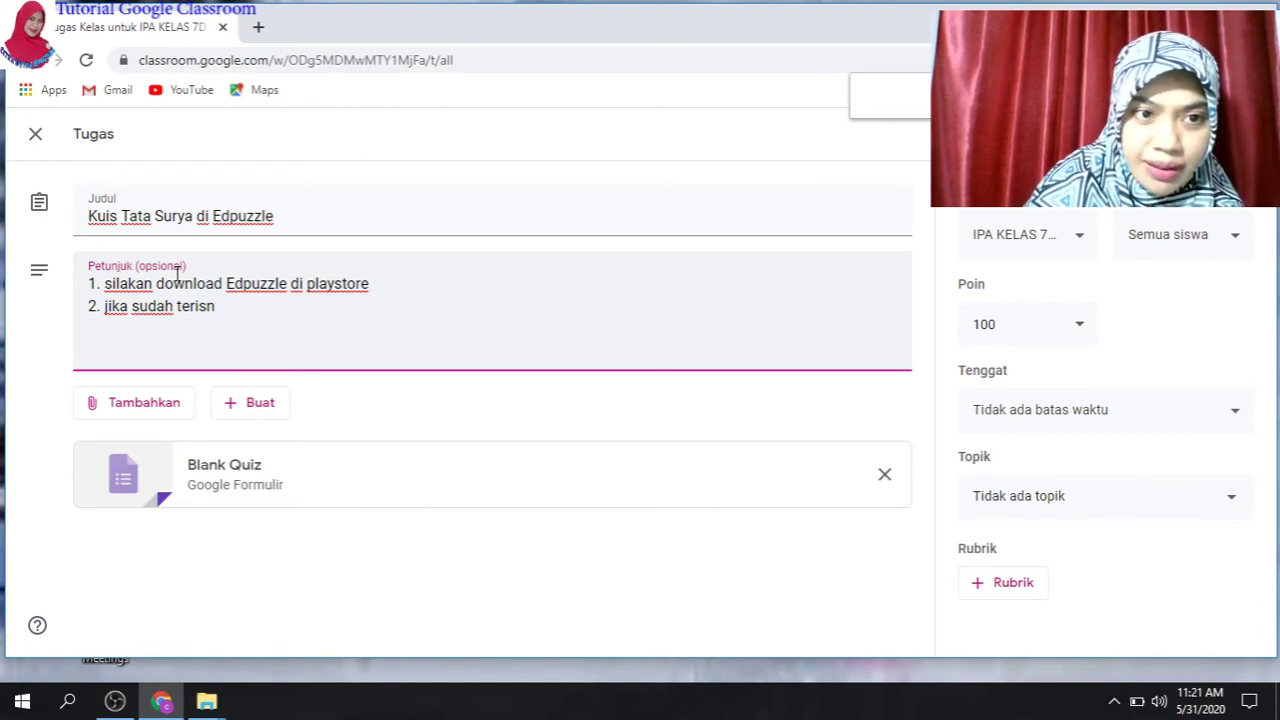
type("nstal")
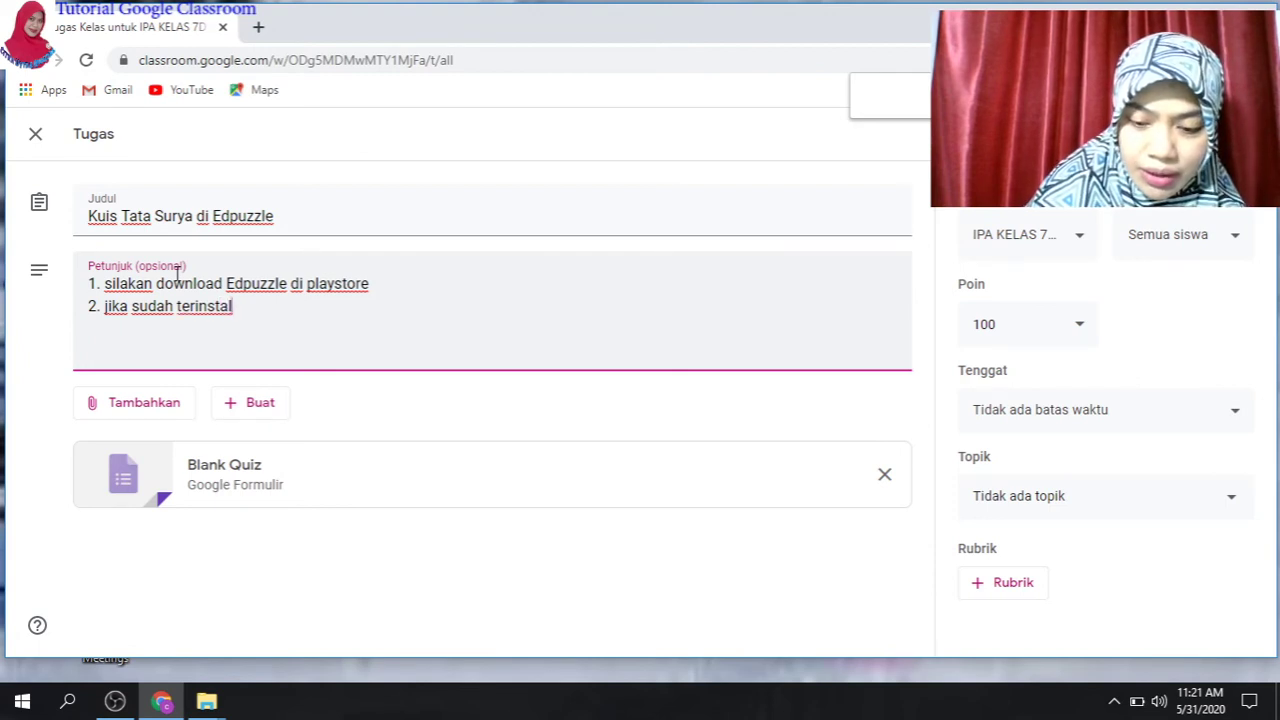
type(" kli")
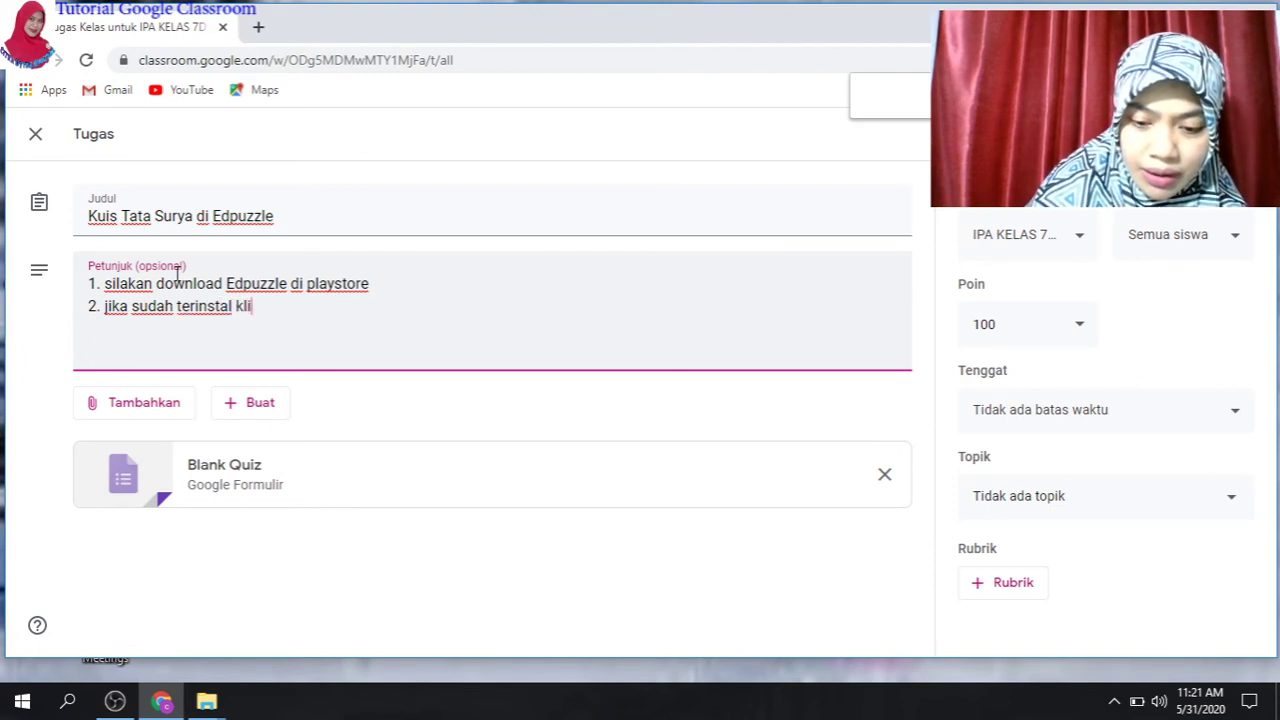
type("k joi")
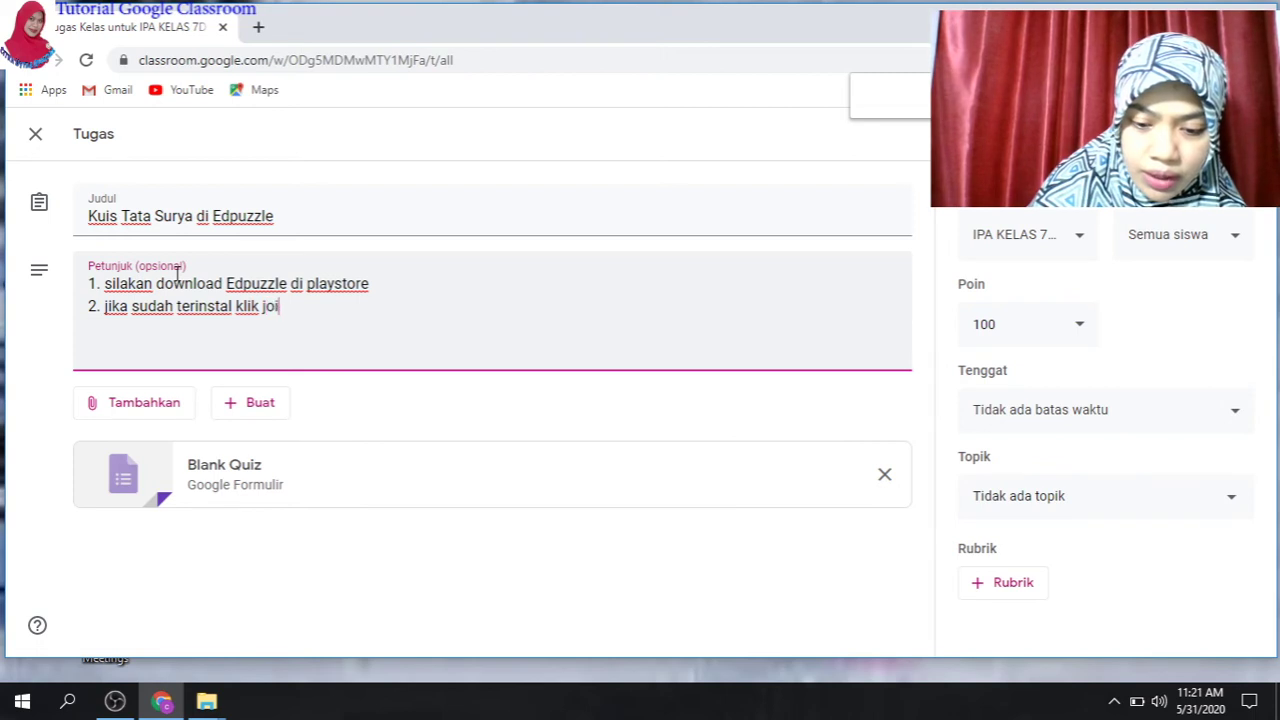
type("n dan masukkan ")
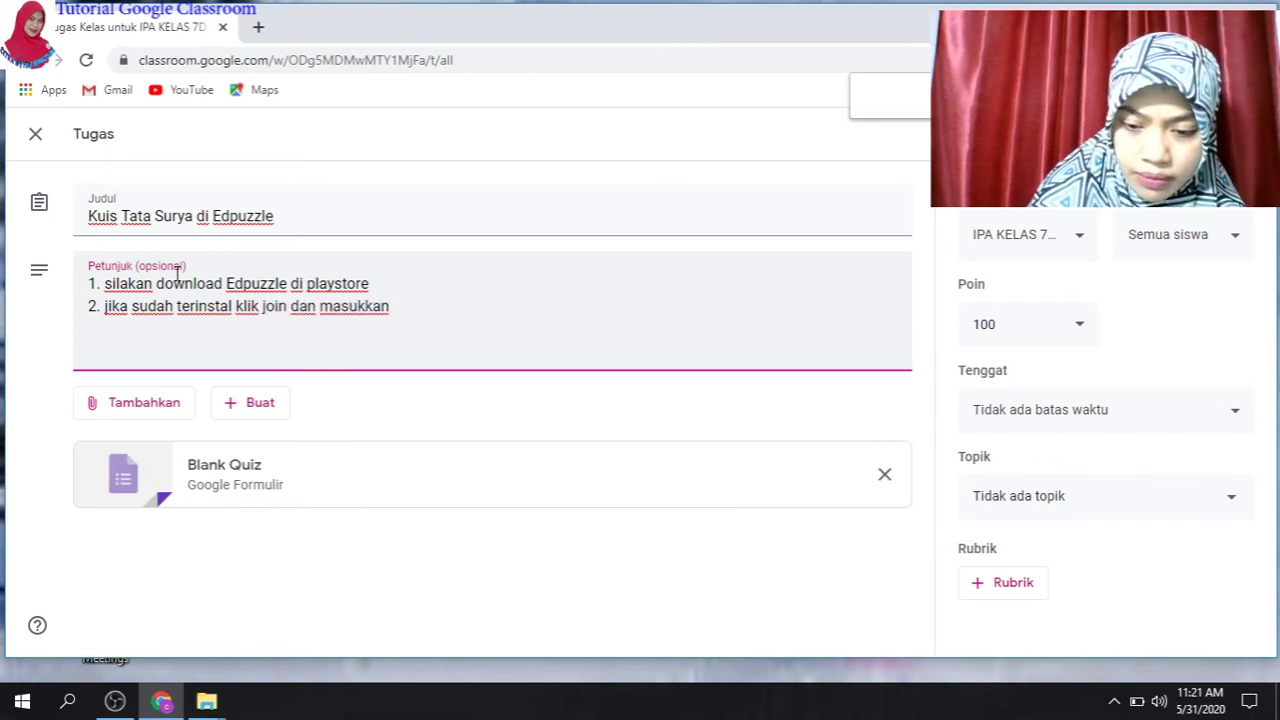
type("kode")
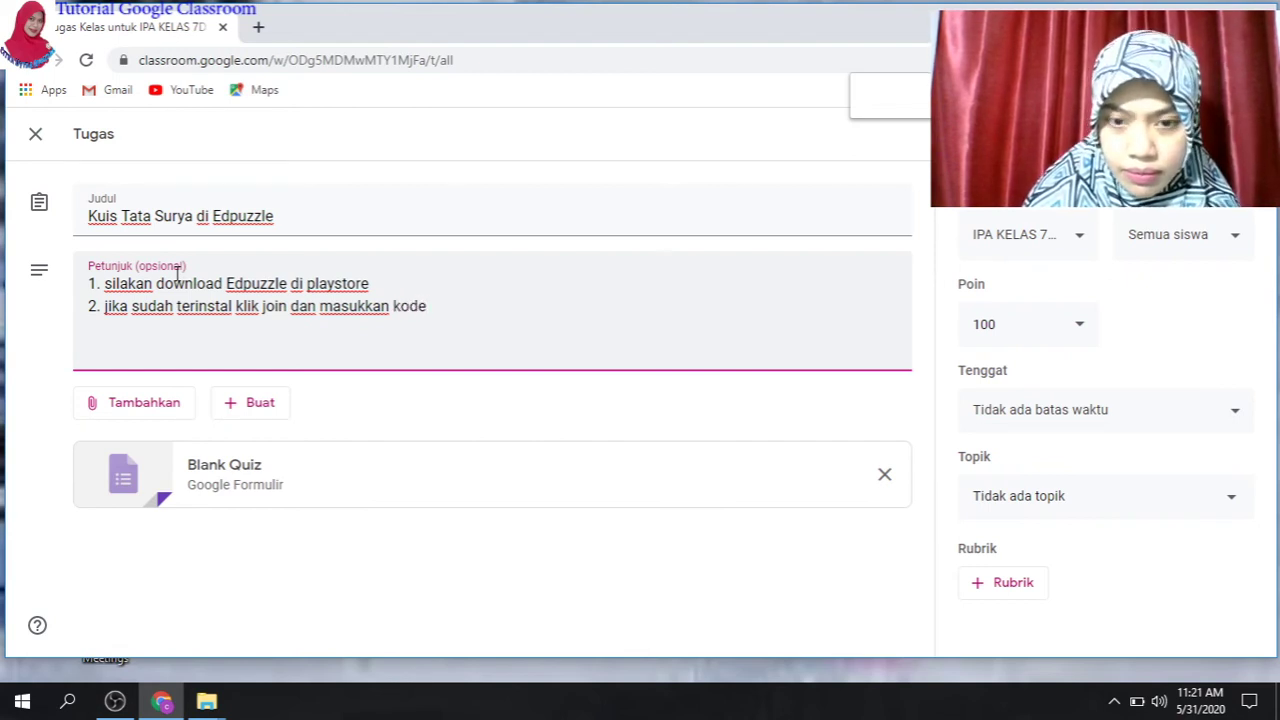
key("Return")
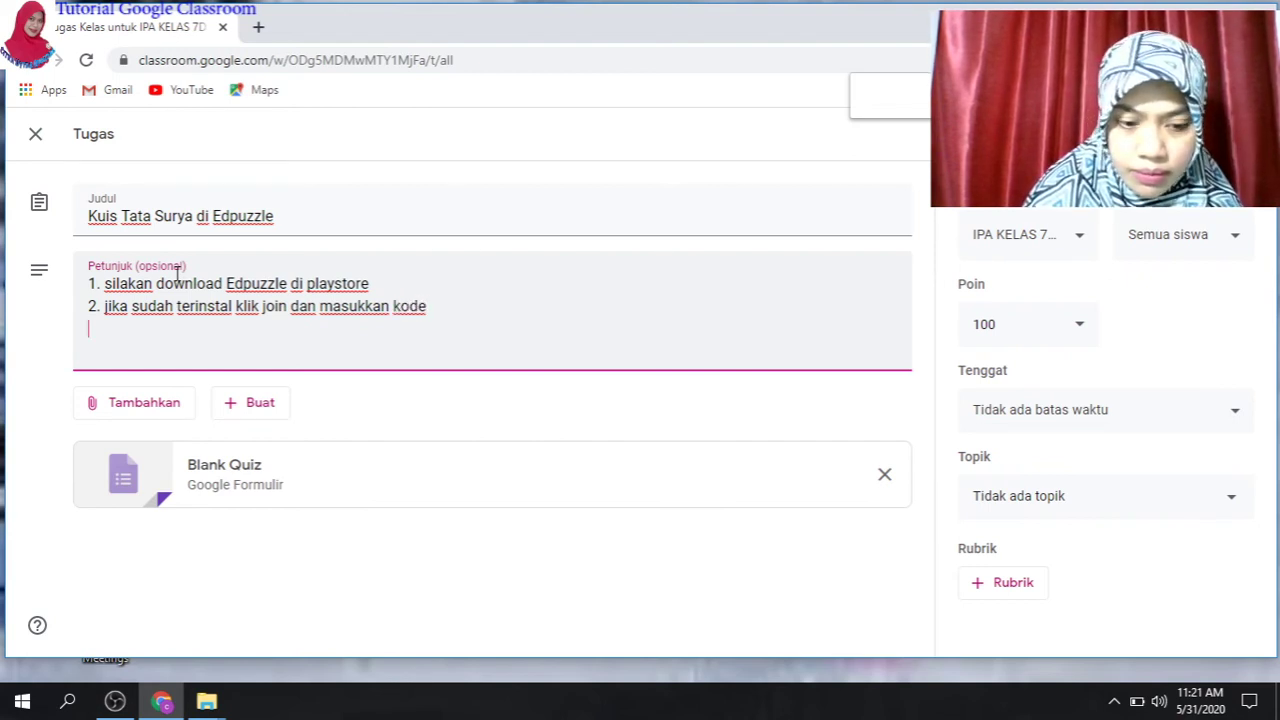
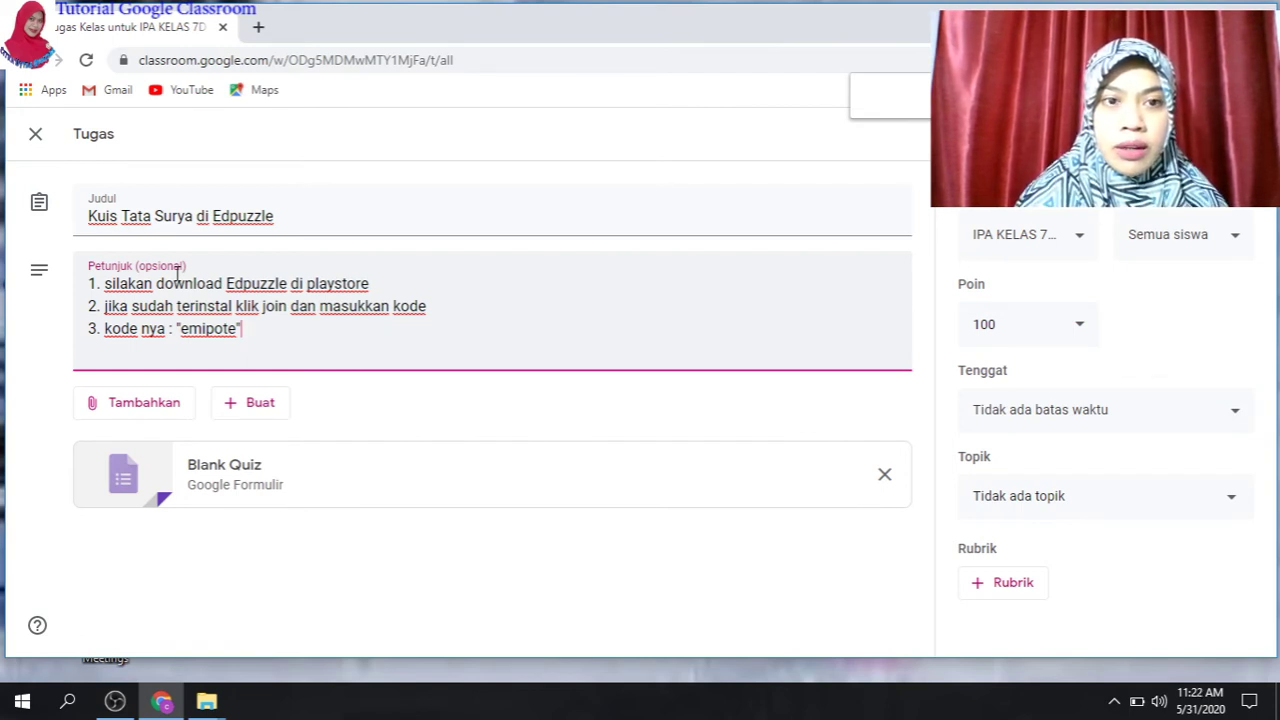
- Add instruction 3 giving the class join code, then begin a fourth line
key("Return")
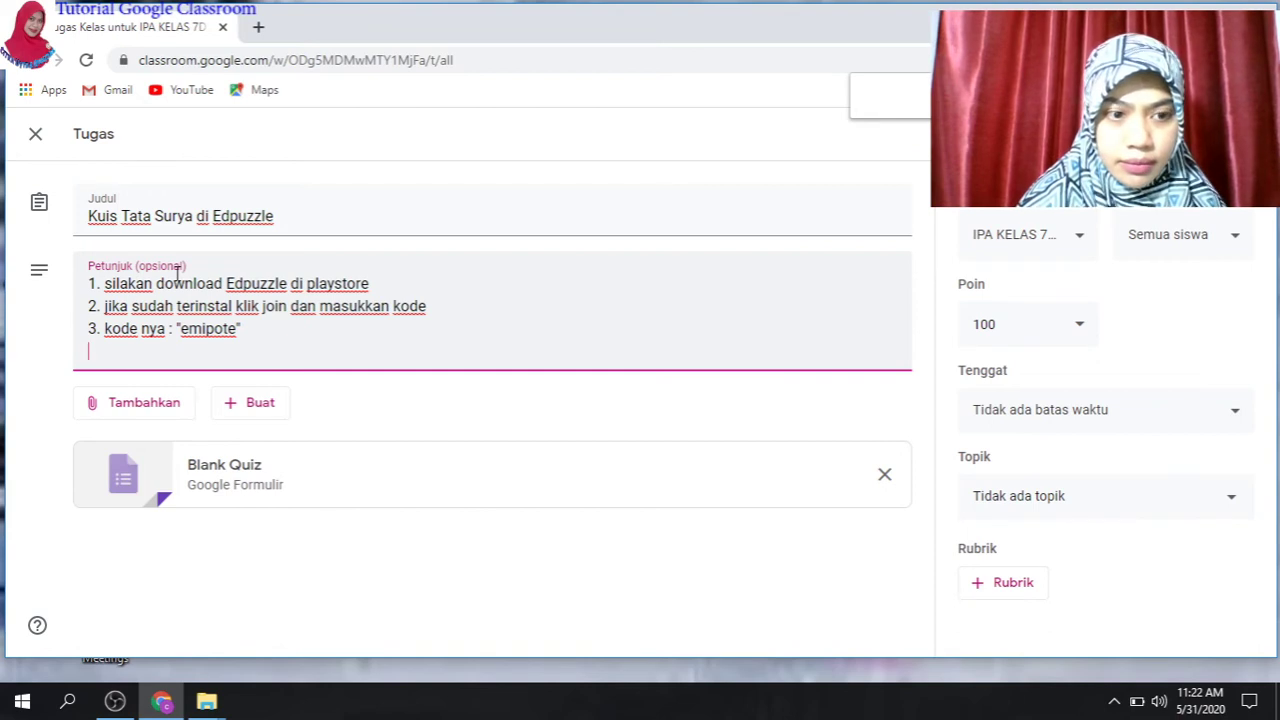
- Add instruction '4. kerkajan dengan teliti dan enjoy', then start a new quiz assignment and open its Blank Quiz
type("4")
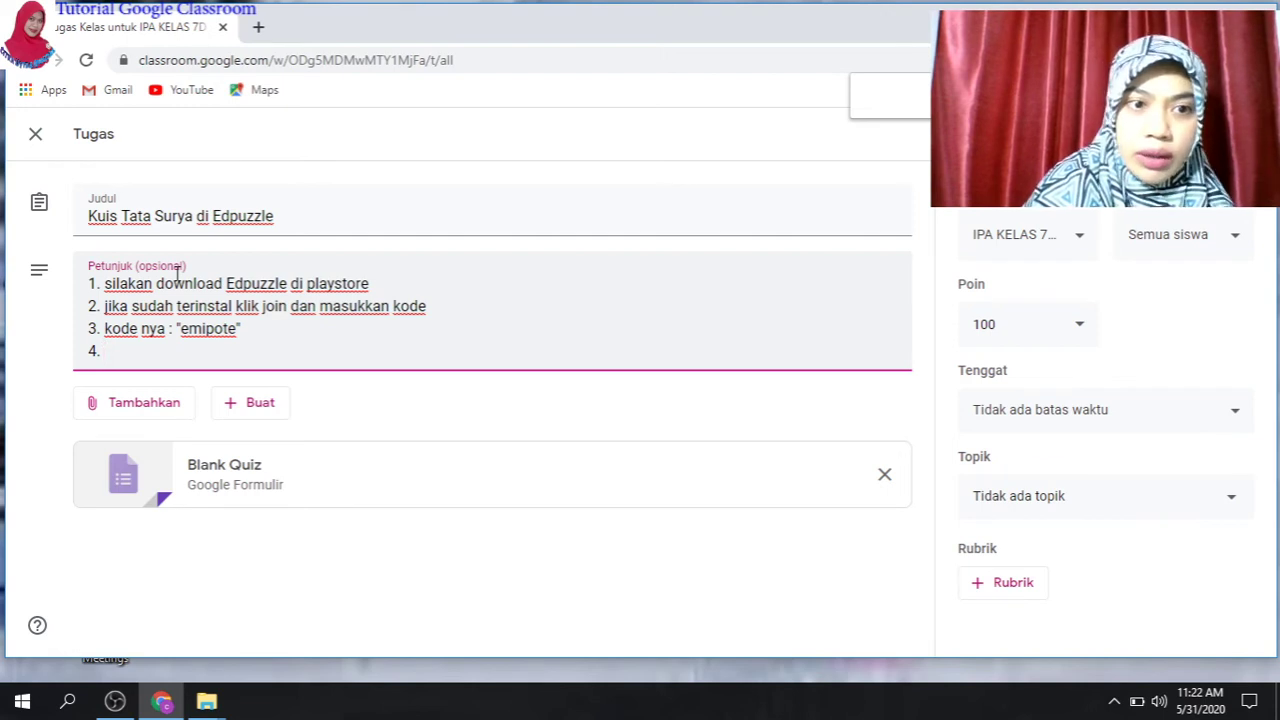
type(". ke")
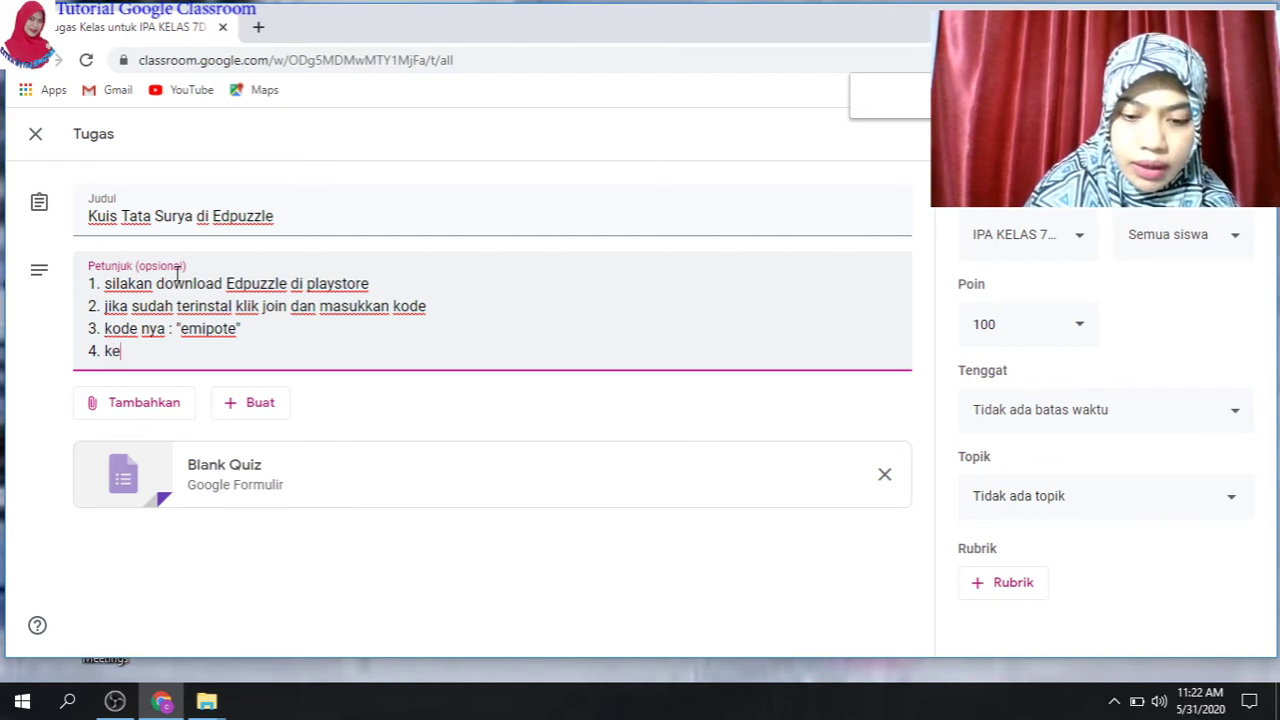
type("rkajan")
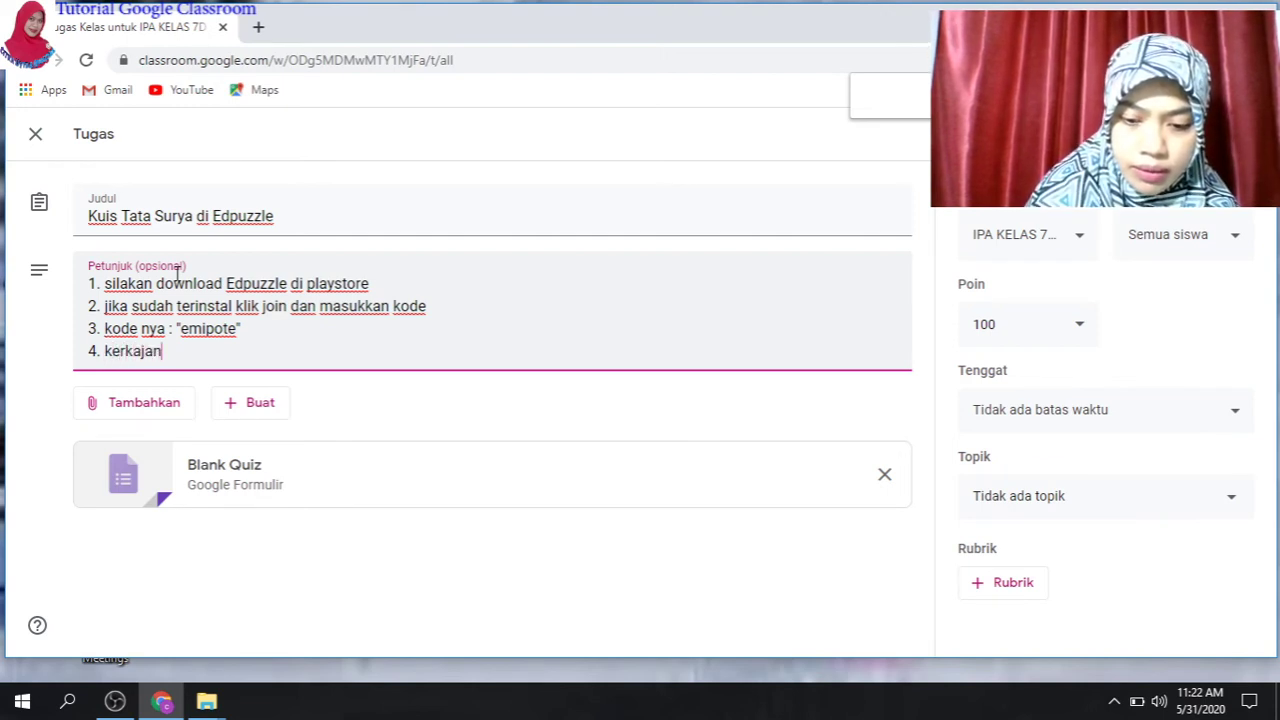
type(" dengan ")
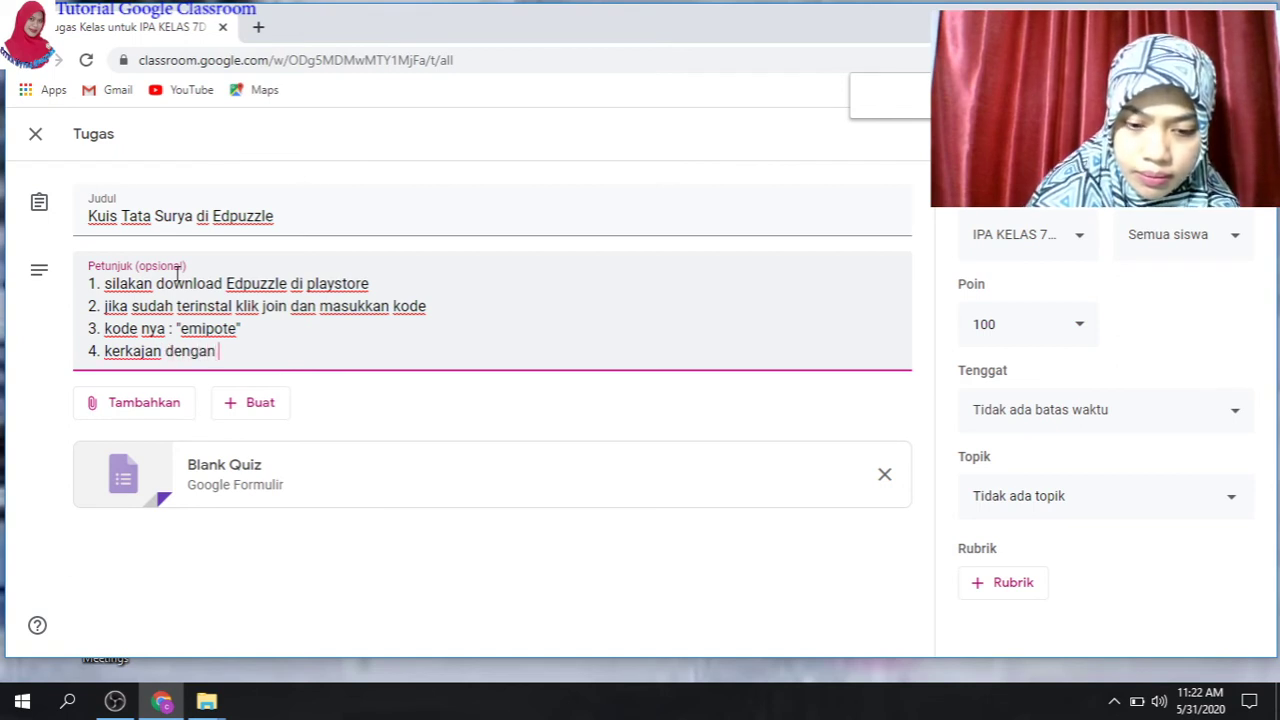
type("teliti")
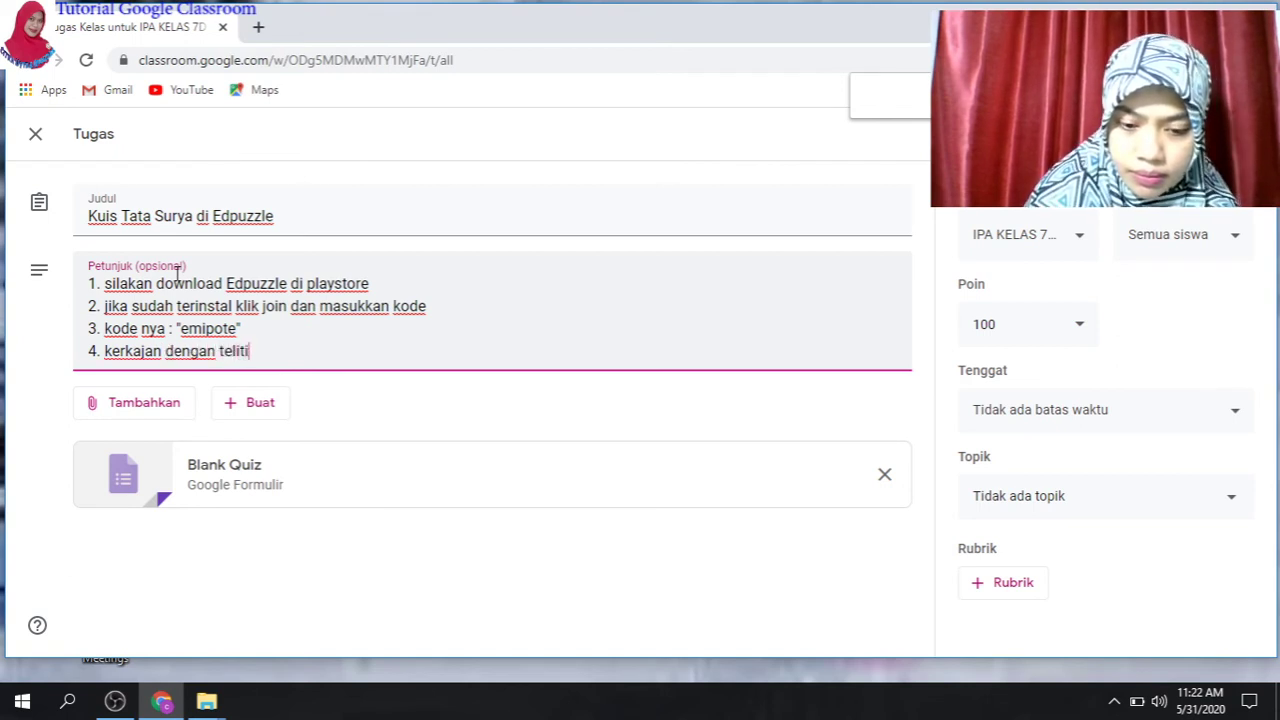
type(" dan en")
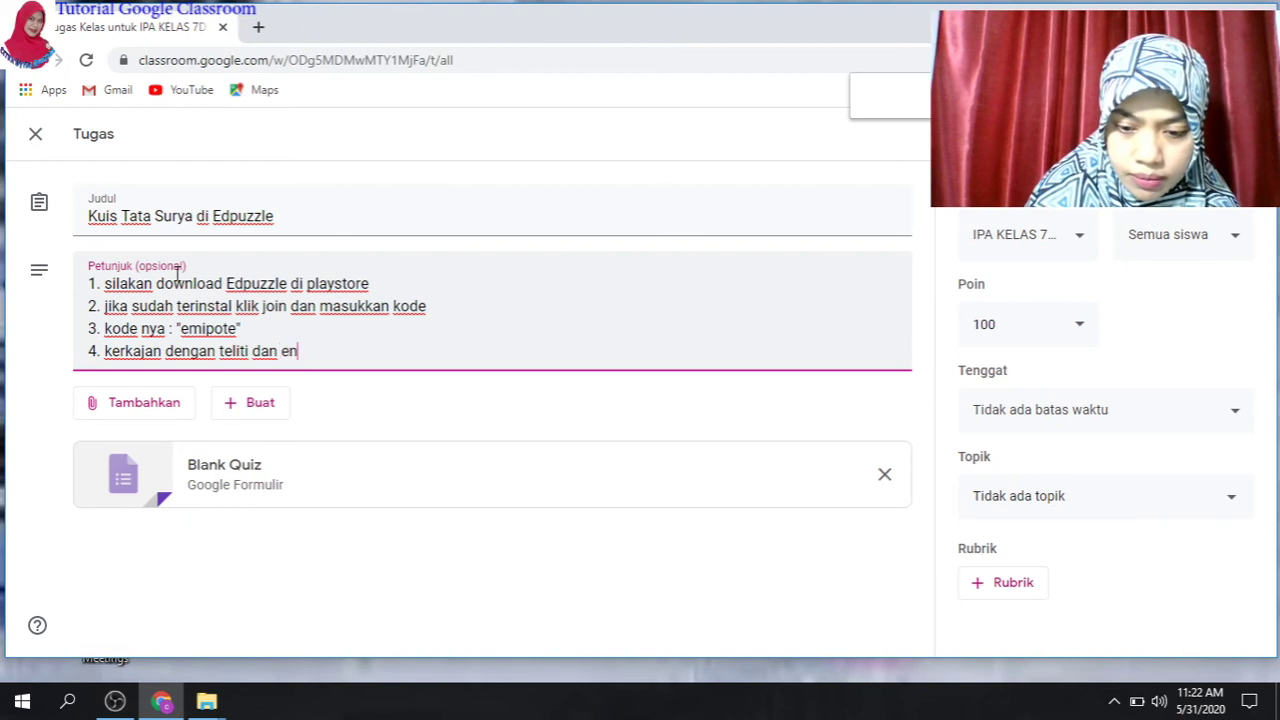
type("joy")
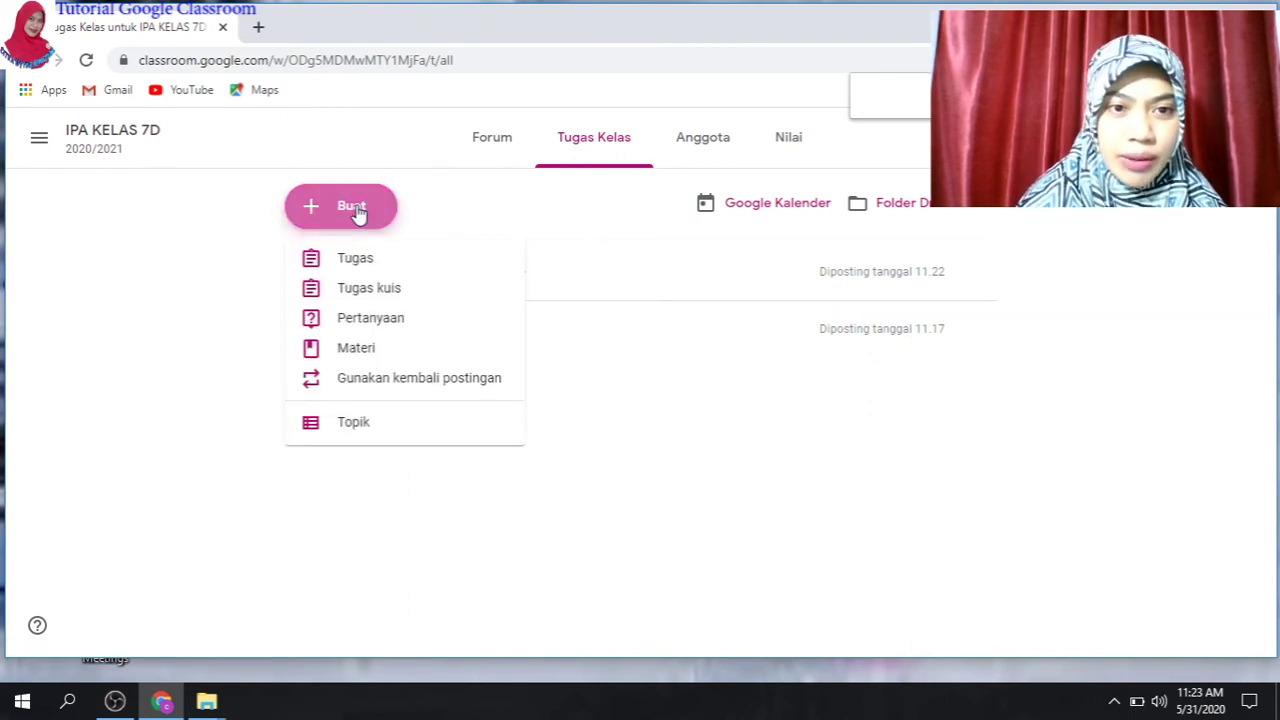
left_click(371, 288)
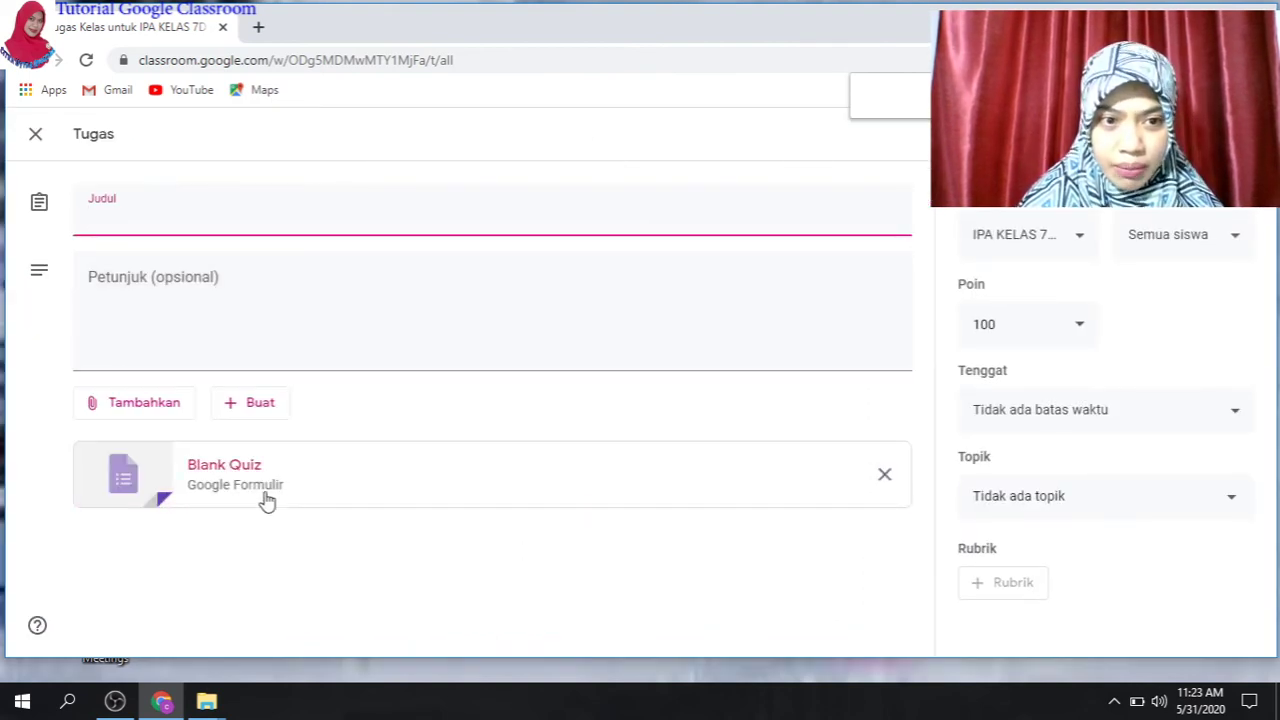
left_click(280, 490)
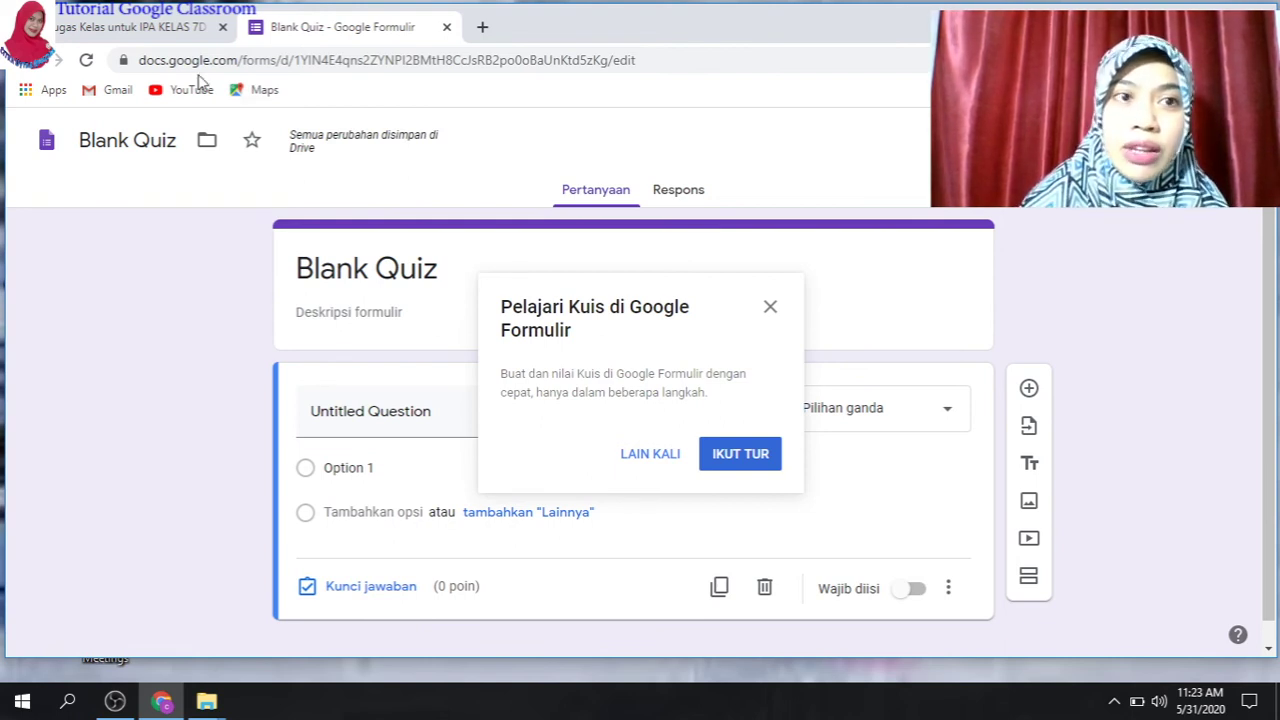
- Return from the Blank Quiz form to the Classroom quiz assignment draft
left_click(150, 30)
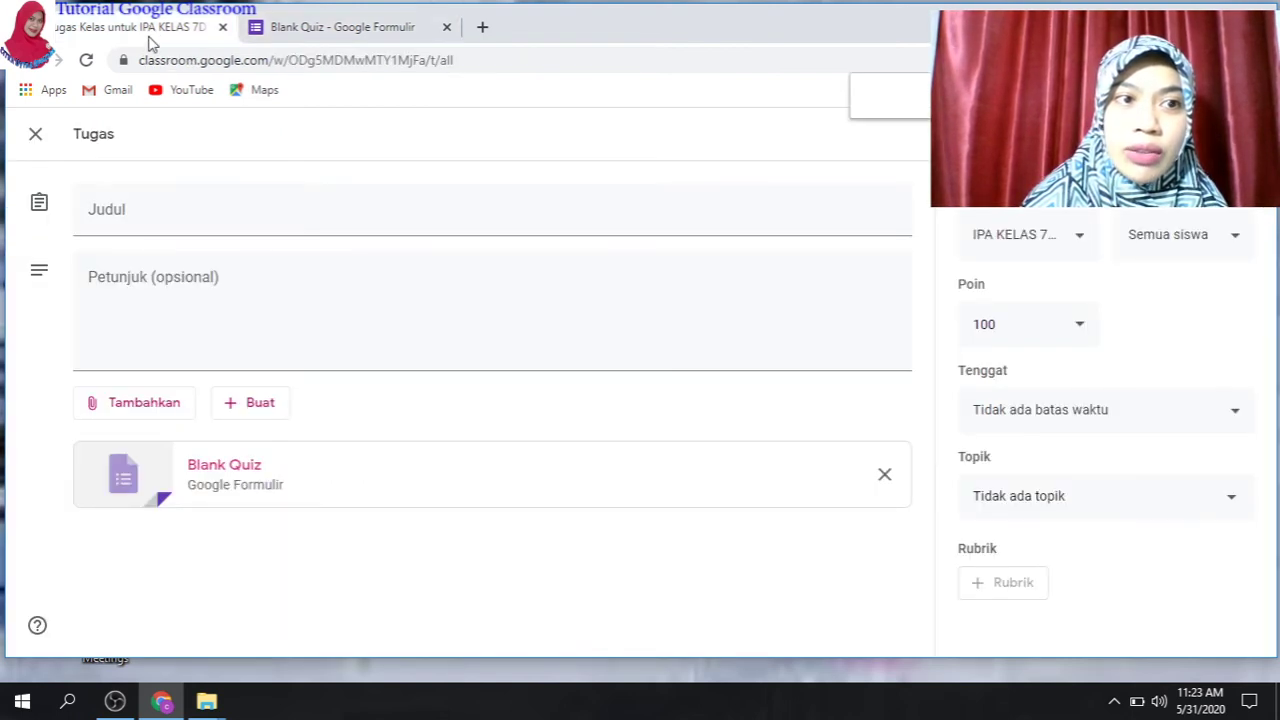
- Close the empty quiz draft and expand Kuis Tata Surya di Edpuzzle in Tugas Kelas
left_click(31, 141)
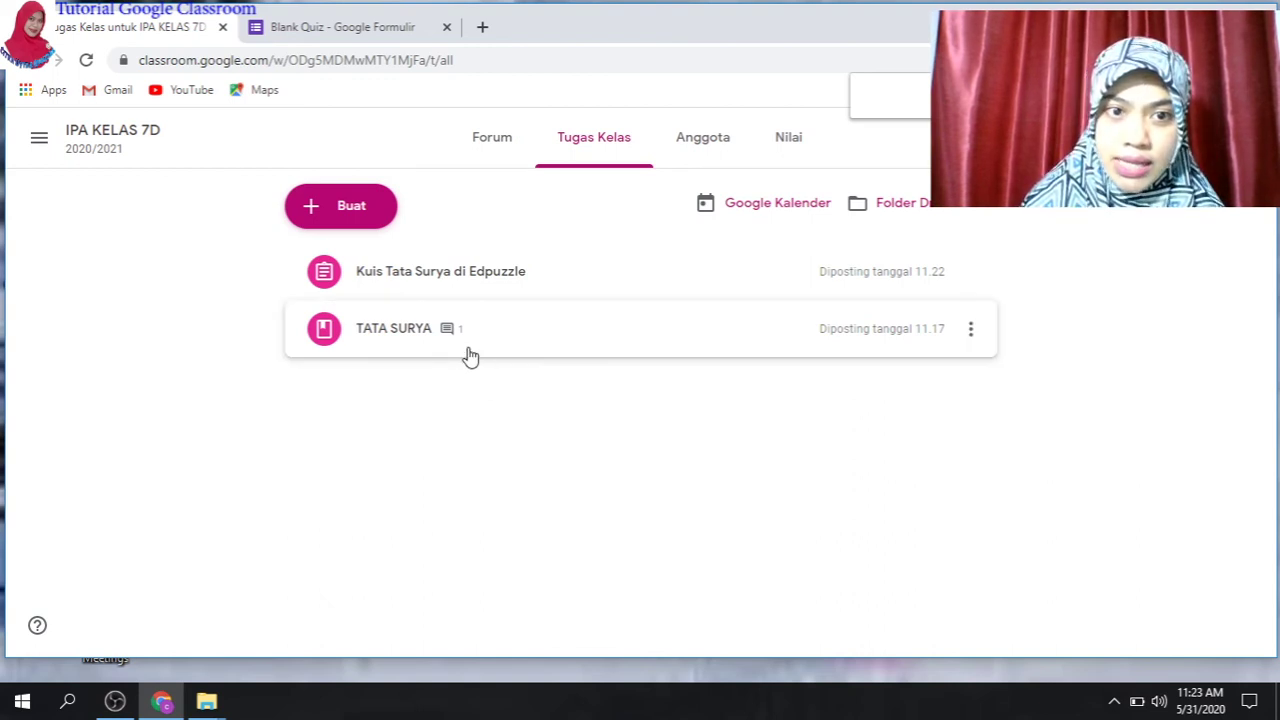
left_click(512, 288)
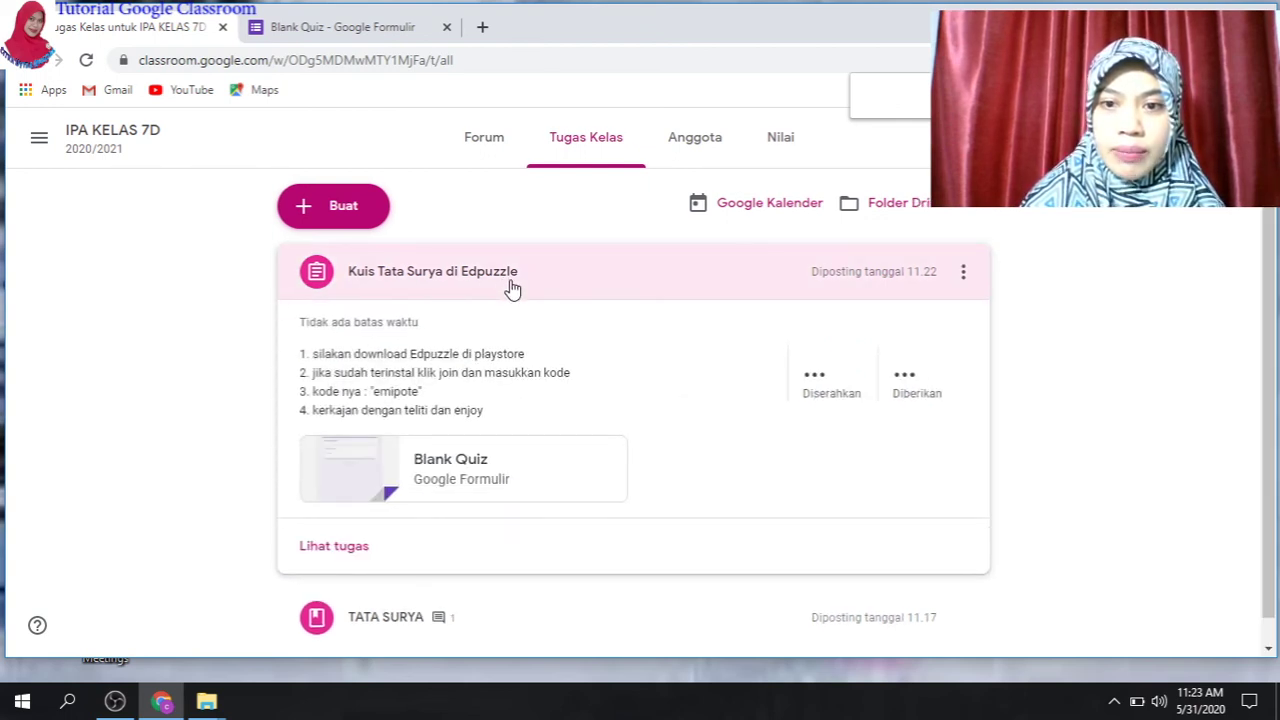